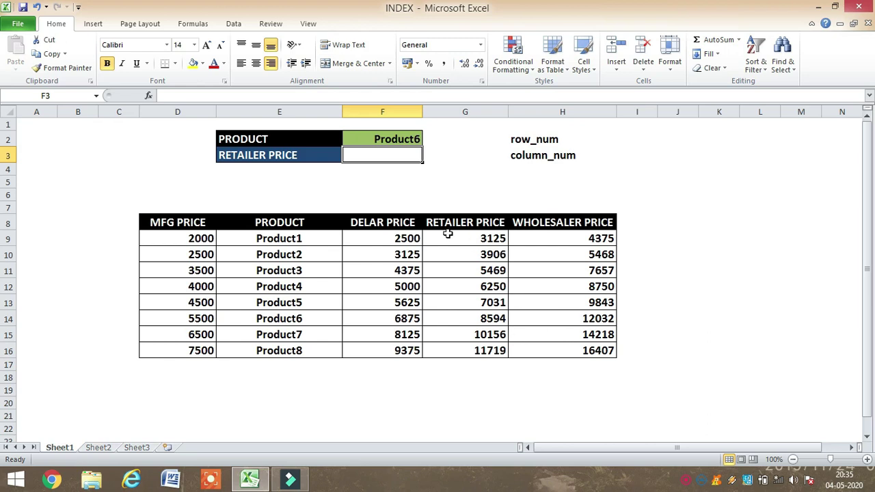
Highlight the product names and the MFG, DELAR, RETAILER and WHOLESALER price columns
{"action": "left_click", "coordinate": [307, 222]}
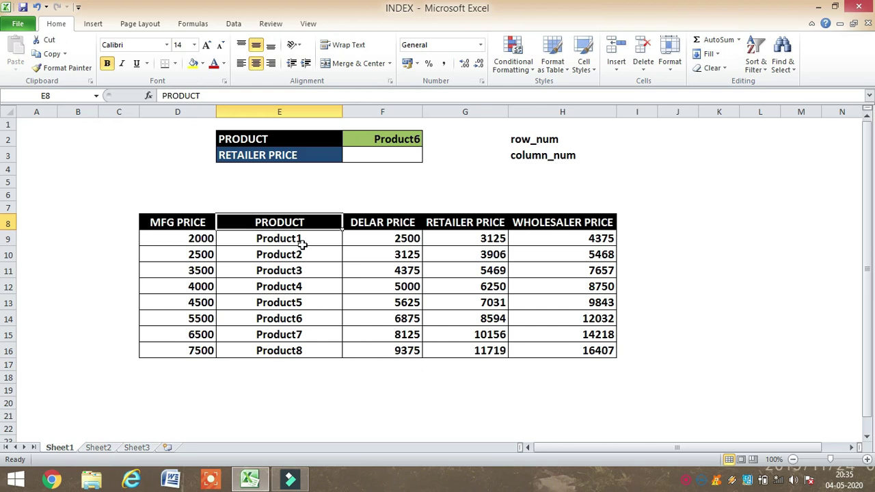
{"action": "left_click_drag", "start_coordinate": [299, 238], "coordinate": [293, 345]}
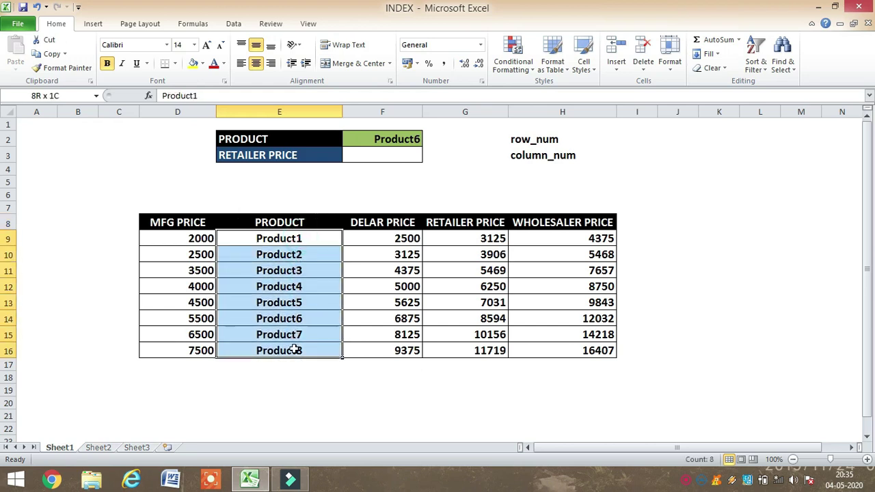
{"action": "left_click", "coordinate": [293, 283]}
{"action": "left_click_drag", "start_coordinate": [301, 235], "coordinate": [300, 345]}
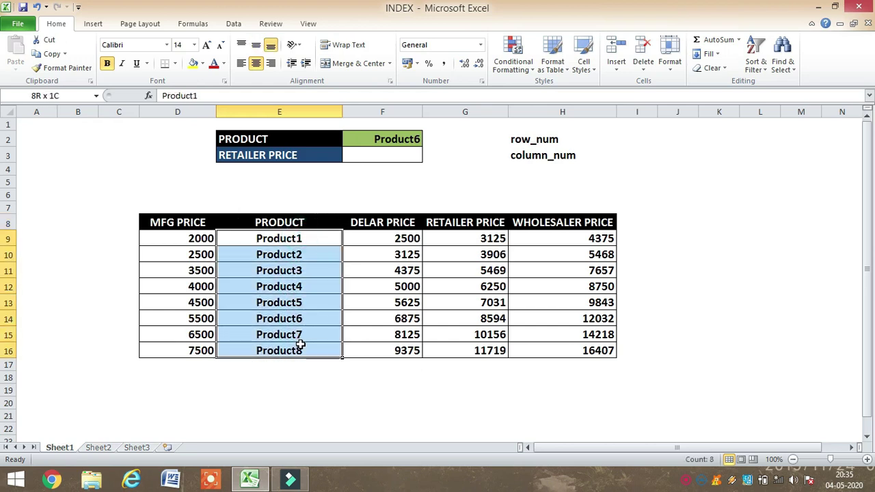
{"action": "left_click", "coordinate": [302, 222]}
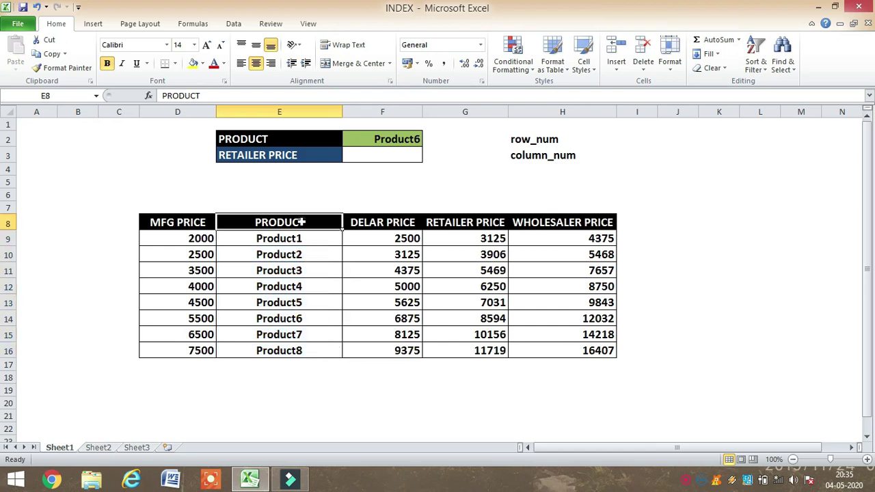
{"action": "left_click_drag", "start_coordinate": [181, 223], "coordinate": [174, 351]}
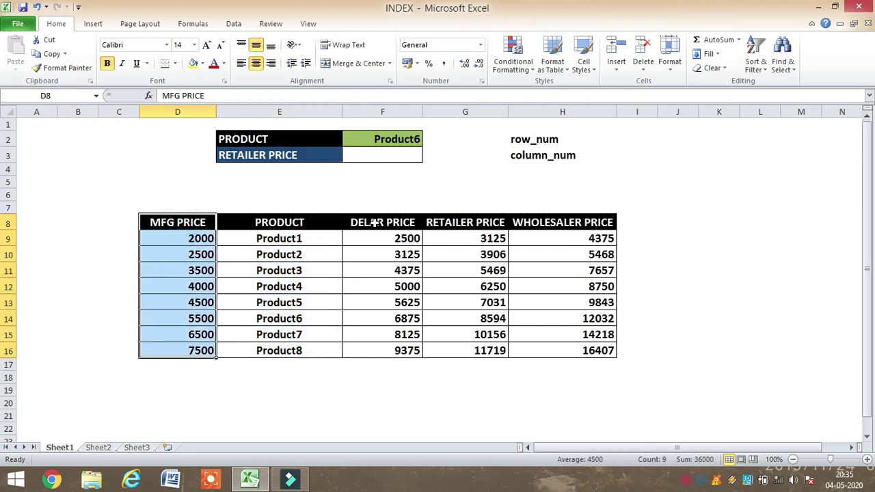
{"action": "left_click_drag", "start_coordinate": [378, 222], "coordinate": [382, 350]}
{"action": "left_click_drag", "start_coordinate": [459, 223], "coordinate": [462, 351]}
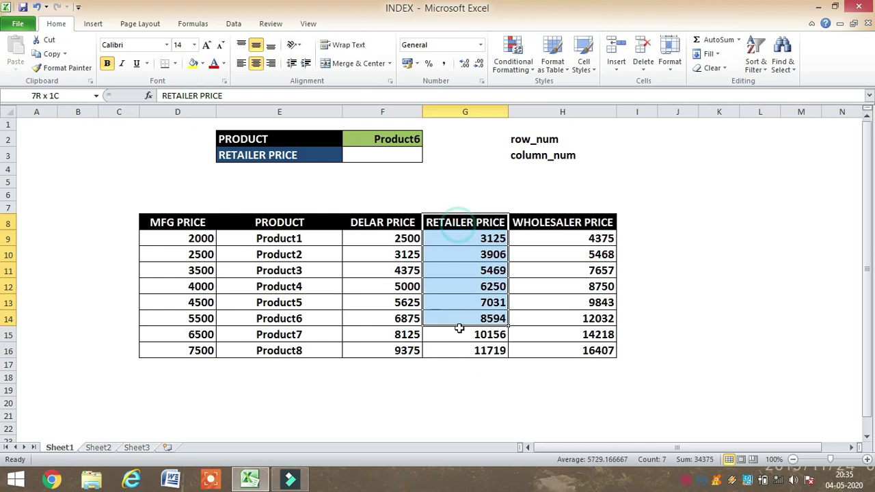
{"action": "left_click_drag", "start_coordinate": [578, 222], "coordinate": [568, 345]}
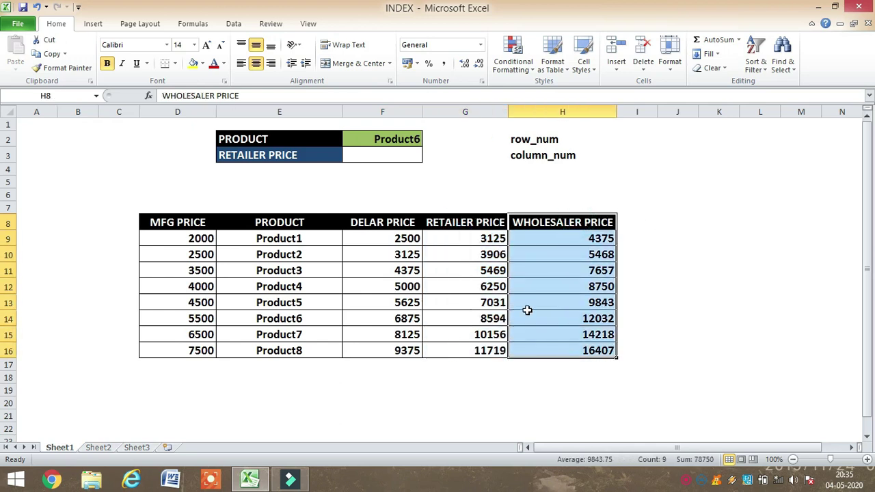
Try DELAR PRICE and RETAILER PRICE in E3's dropdown, then settle on MFG PRICE
{"action": "left_click", "coordinate": [387, 139]}
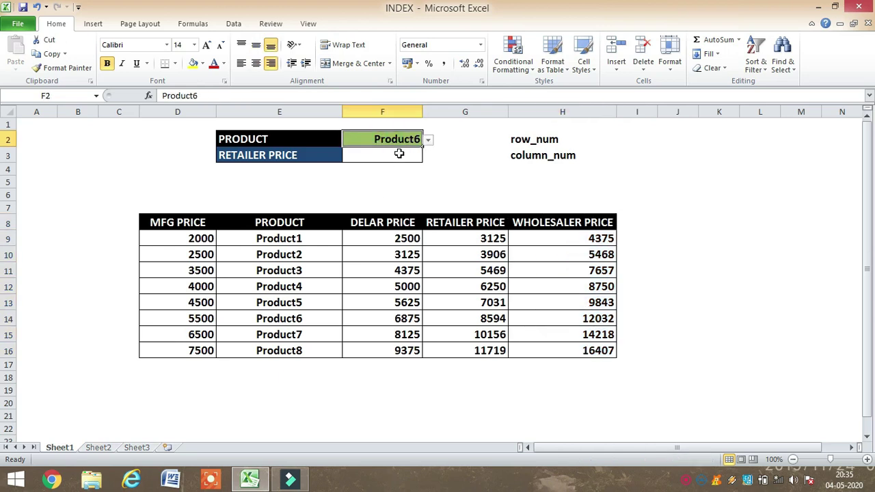
{"action": "left_click", "coordinate": [399, 154]}
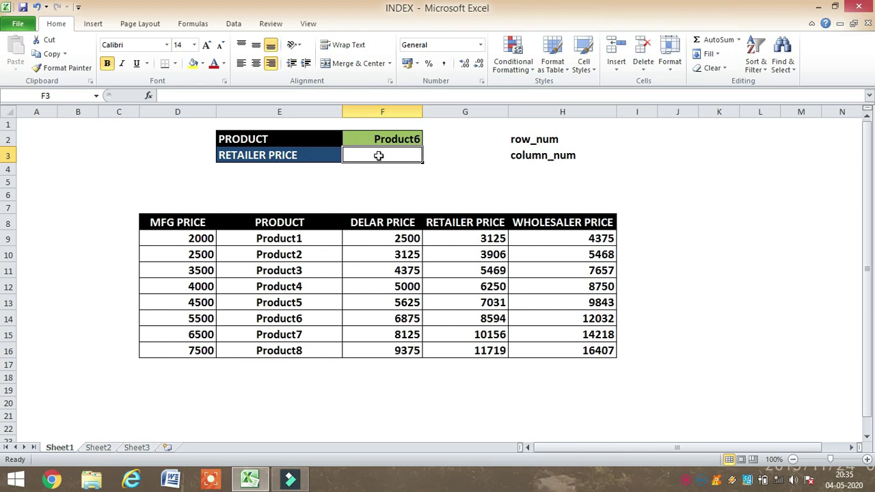
{"action": "left_click", "coordinate": [385, 153]}
{"action": "left_click", "coordinate": [262, 156]}
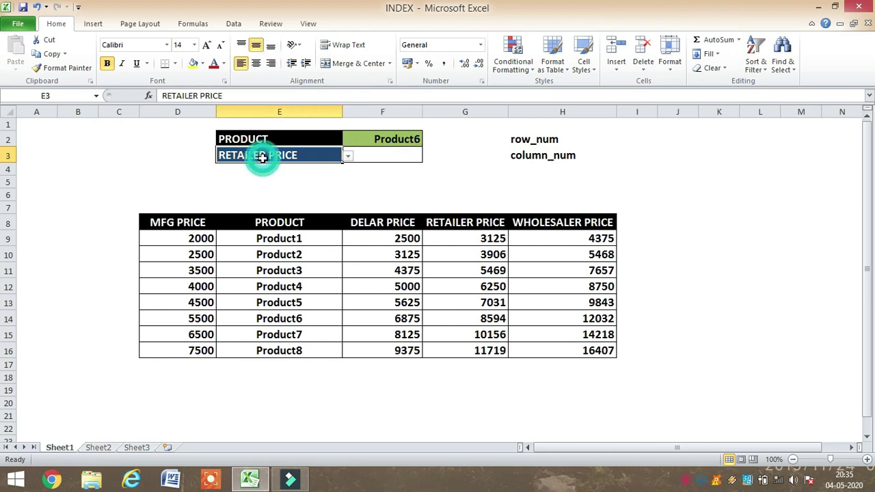
{"action": "left_click", "coordinate": [347, 156]}
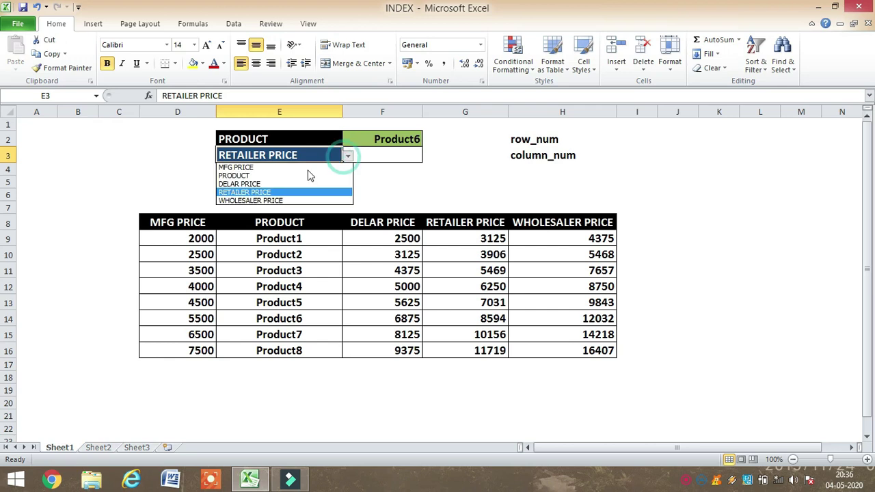
{"action": "left_click", "coordinate": [260, 185]}
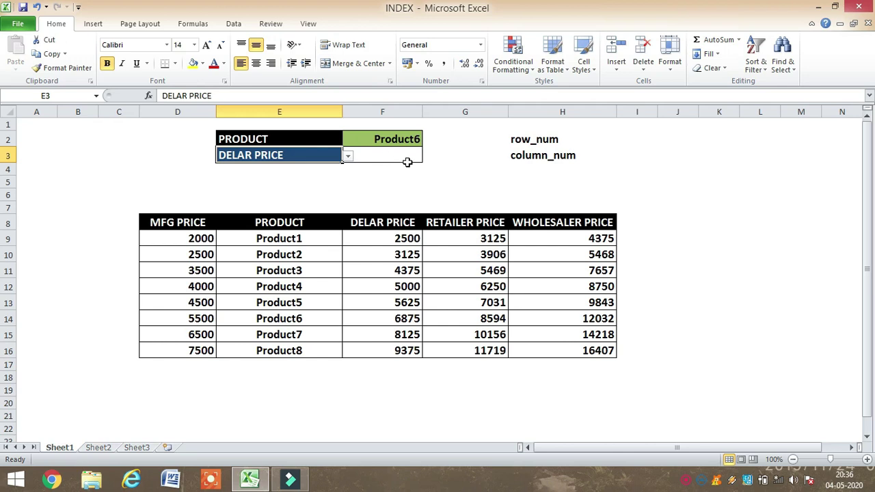
{"action": "left_click", "coordinate": [347, 156]}
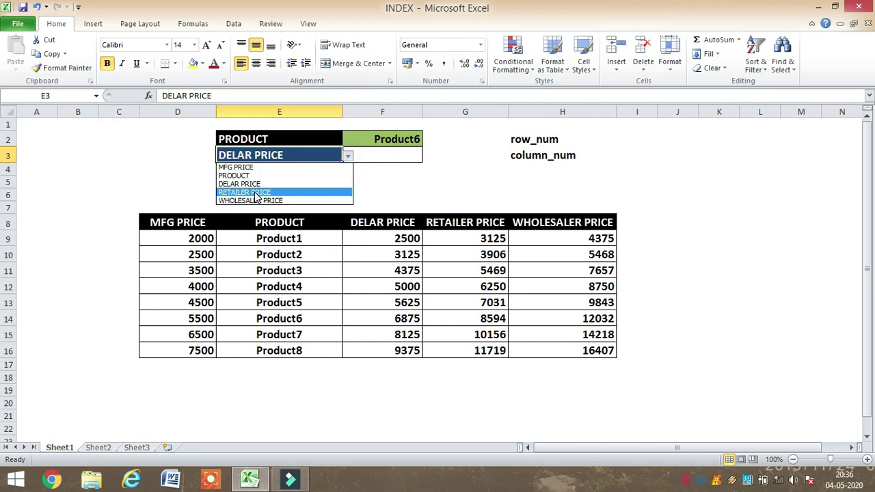
{"action": "left_click", "coordinate": [249, 192]}
{"action": "left_click", "coordinate": [348, 159]}
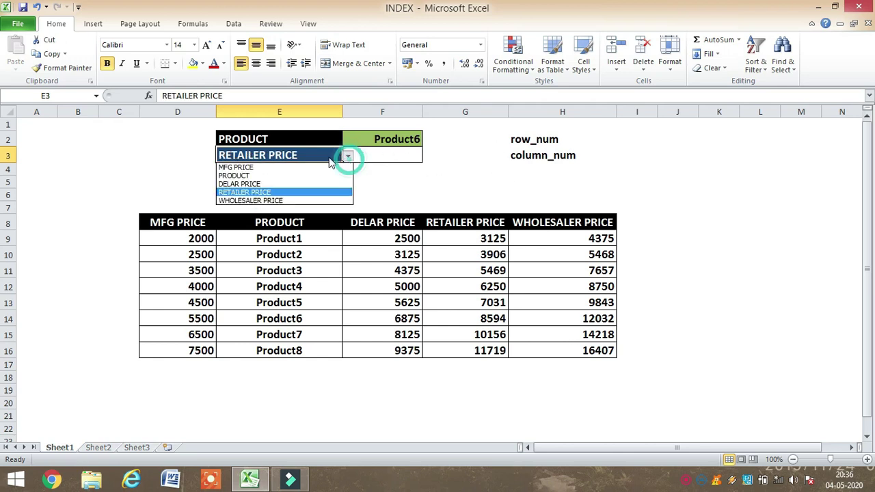
{"action": "left_click", "coordinate": [263, 167]}
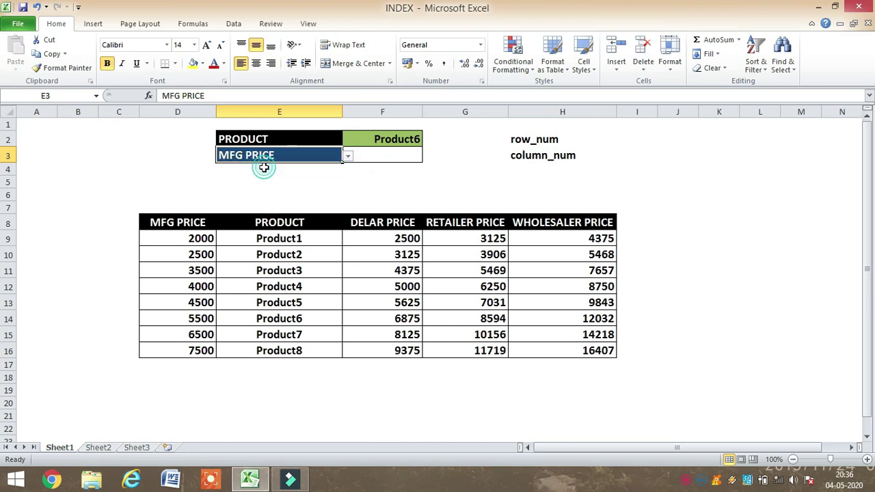
{"action": "left_click", "coordinate": [388, 152]}
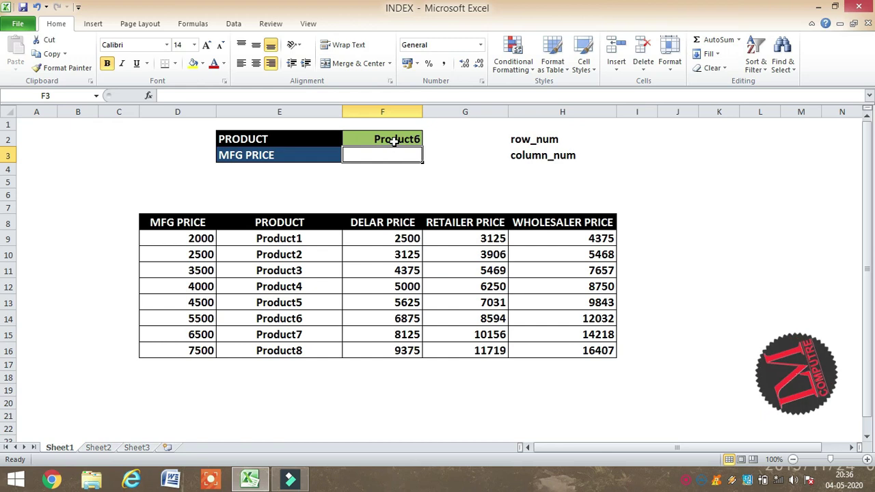
{"action": "left_click_drag", "start_coordinate": [392, 140], "coordinate": [391, 152]}
Left-align Product6 in F2 and locate Product6 in the product column
{"action": "left_click", "coordinate": [239, 64]}
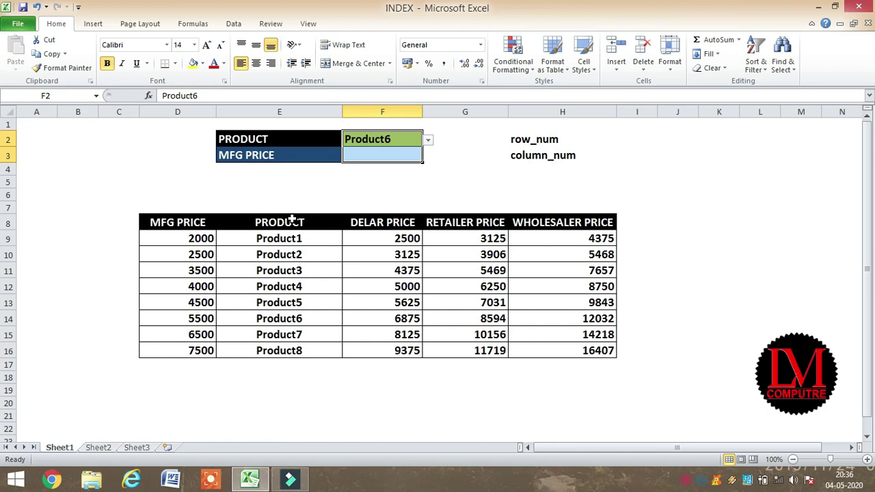
{"action": "left_click", "coordinate": [394, 141]}
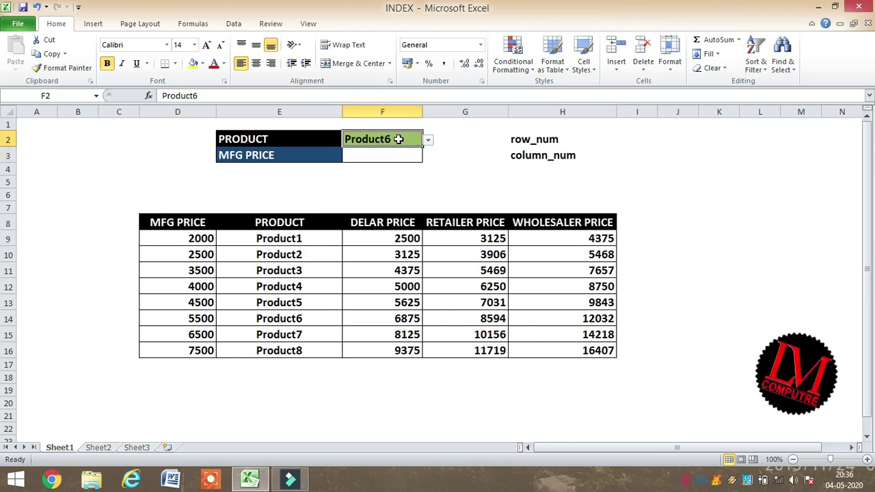
{"action": "left_click_drag", "start_coordinate": [295, 225], "coordinate": [289, 351]}
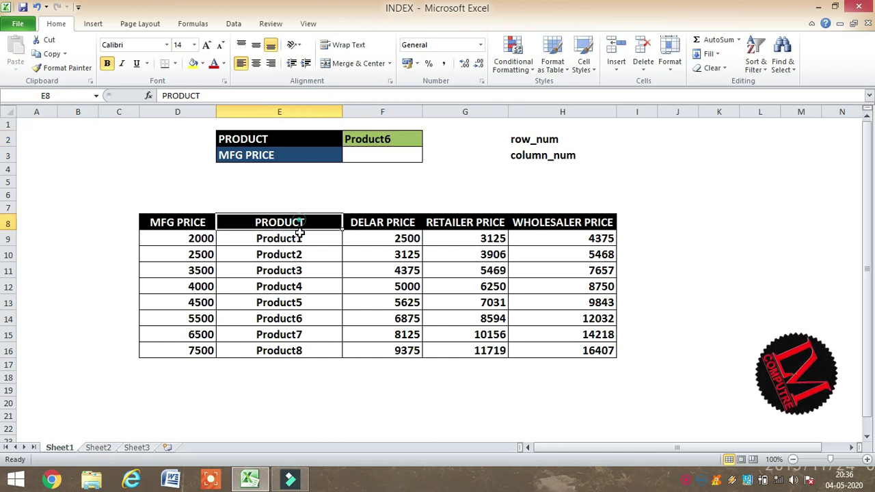
{"action": "left_click", "coordinate": [299, 318]}
Highlight the price table and product column, pointing out the 5000 and 6500 prices
{"action": "mouse_move", "coordinate": [179, 221]}
{"action": "left_mouse_down"}
{"action": "mouse_move", "coordinate": [507, 350]}
{"action": "mouse_move", "coordinate": [567, 347]}
{"action": "left_mouse_up"}
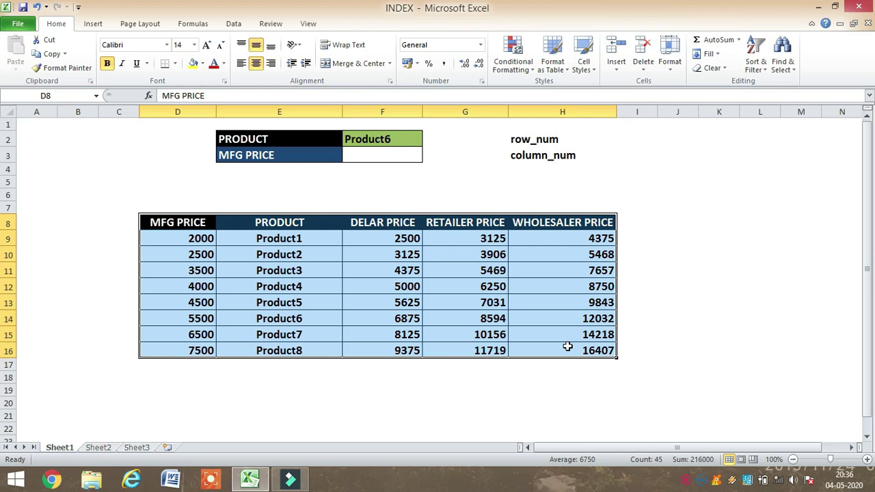
{"action": "left_click", "coordinate": [349, 290]}
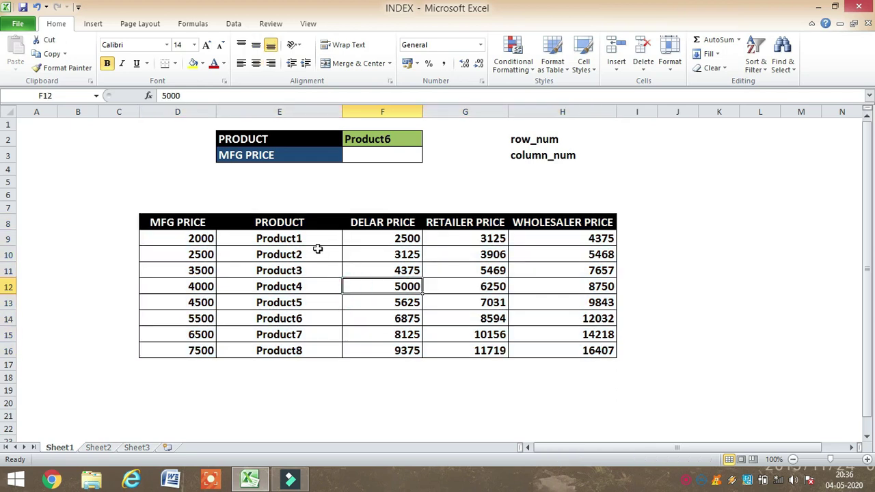
{"action": "left_click", "coordinate": [291, 235]}
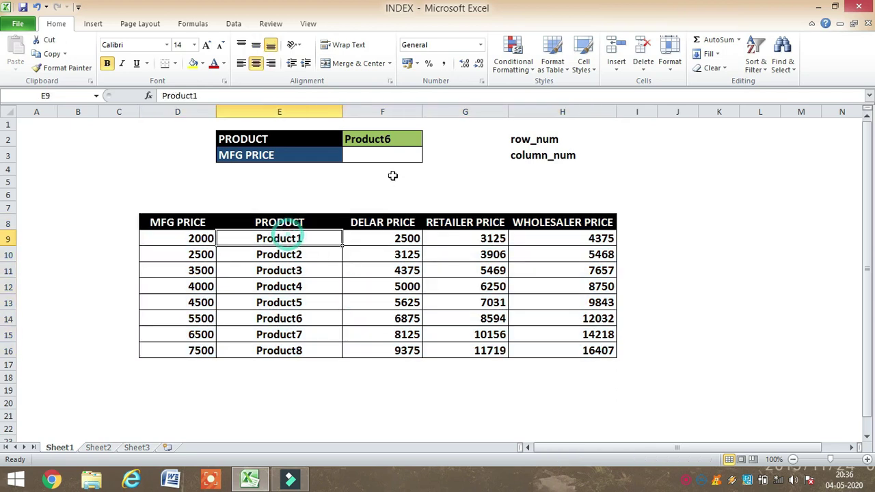
{"action": "mouse_move", "coordinate": [294, 220]}
{"action": "left_mouse_down"}
{"action": "mouse_move", "coordinate": [307, 349]}
{"action": "mouse_move", "coordinate": [574, 343]}
{"action": "left_mouse_up"}
{"action": "mouse_move", "coordinate": [296, 221]}
{"action": "left_mouse_down"}
{"action": "mouse_move", "coordinate": [215, 333]}
{"action": "mouse_move", "coordinate": [185, 343]}
{"action": "left_mouse_up"}
{"action": "left_click", "coordinate": [203, 333]}
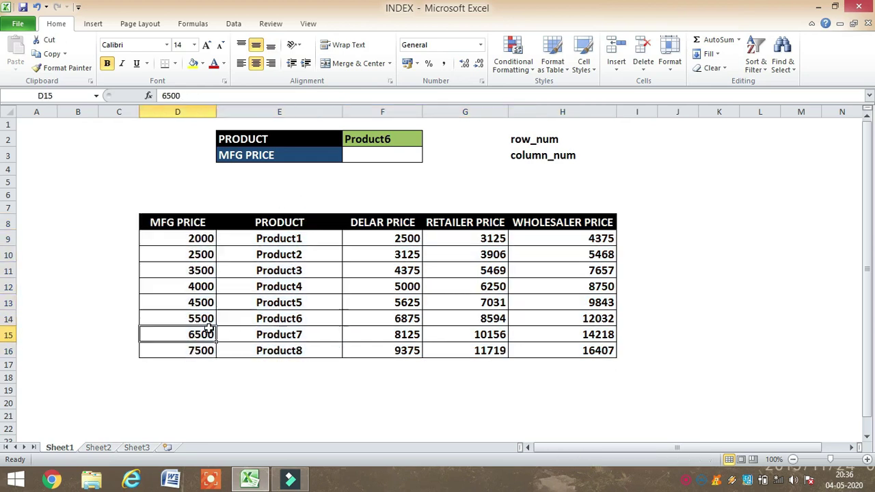
{"action": "left_click", "coordinate": [276, 220]}
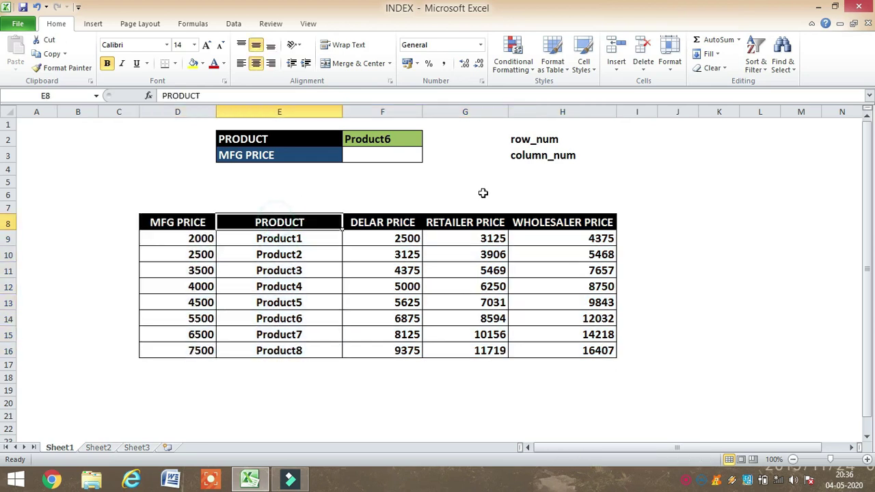
{"action": "left_click", "coordinate": [380, 154]}
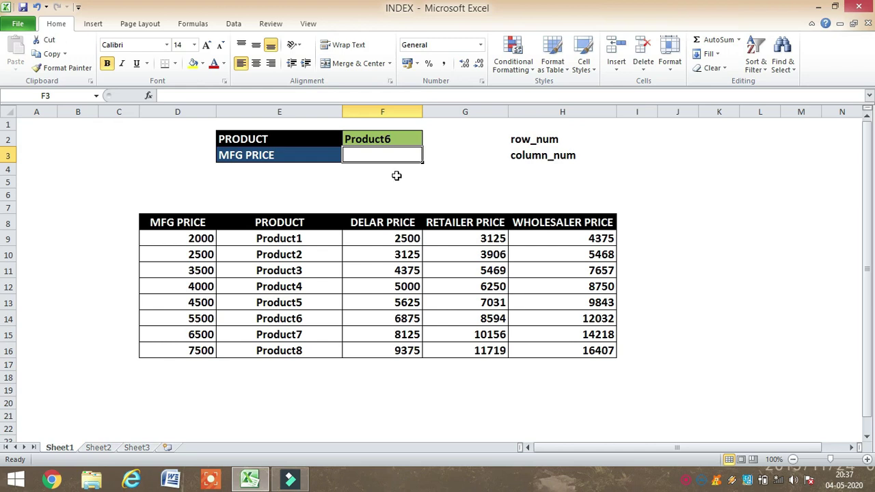
Enter =VLOOKUP(F2,$E$8:$H$16,1,0) in F3, which returns Product6
{"action": "type", "text": "="}
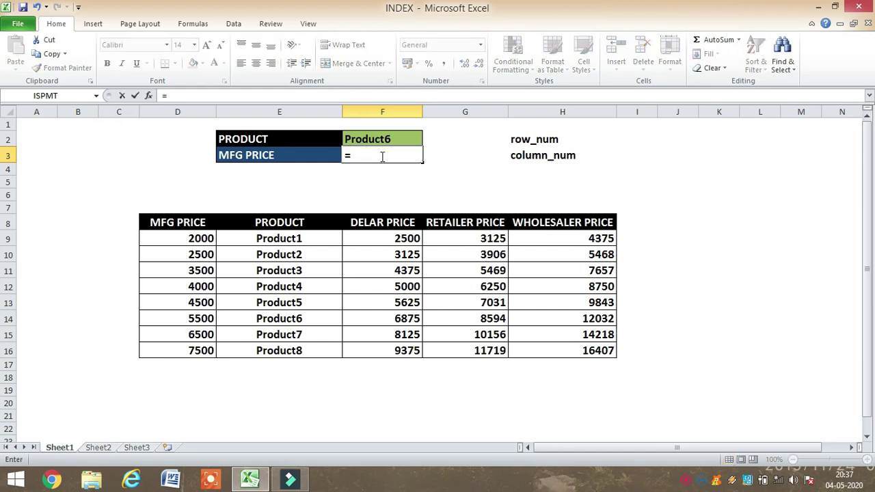
{"action": "type", "text": "vloo"}
{"action": "key", "text": "Tab"}
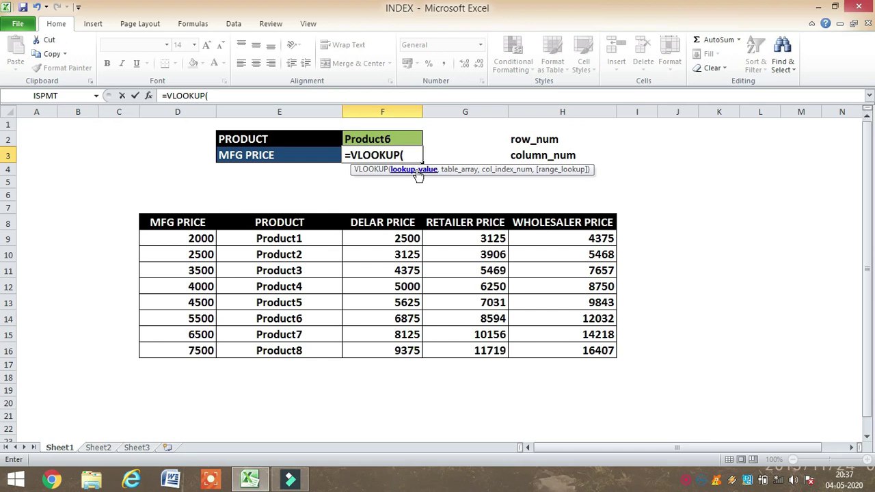
{"action": "left_click", "coordinate": [383, 136]}
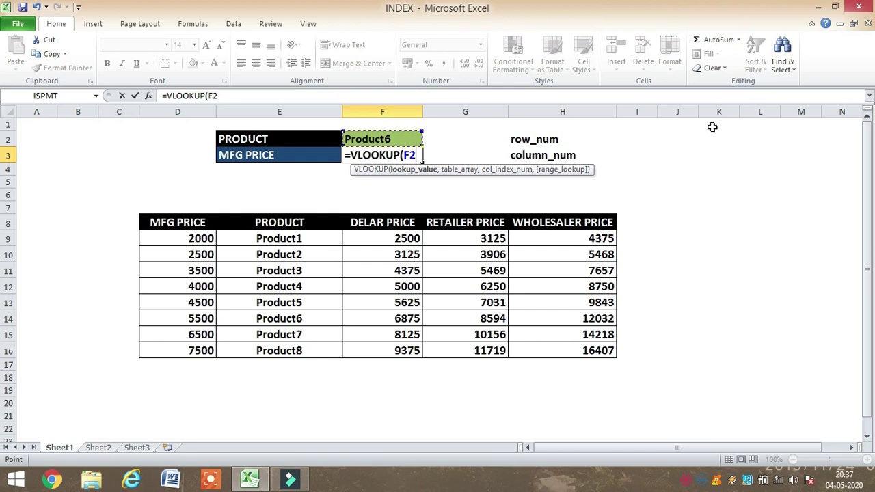
{"action": "type", "text": ","}
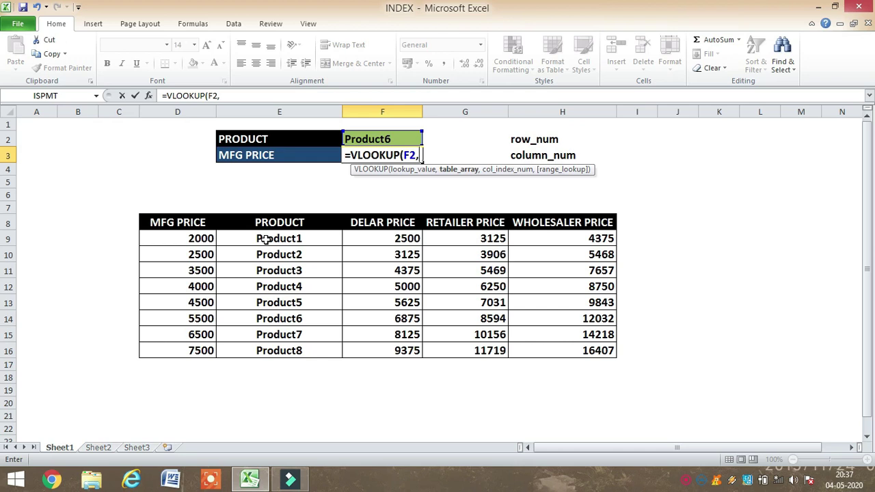
{"action": "left_click_drag", "start_coordinate": [181, 224], "coordinate": [566, 350]}
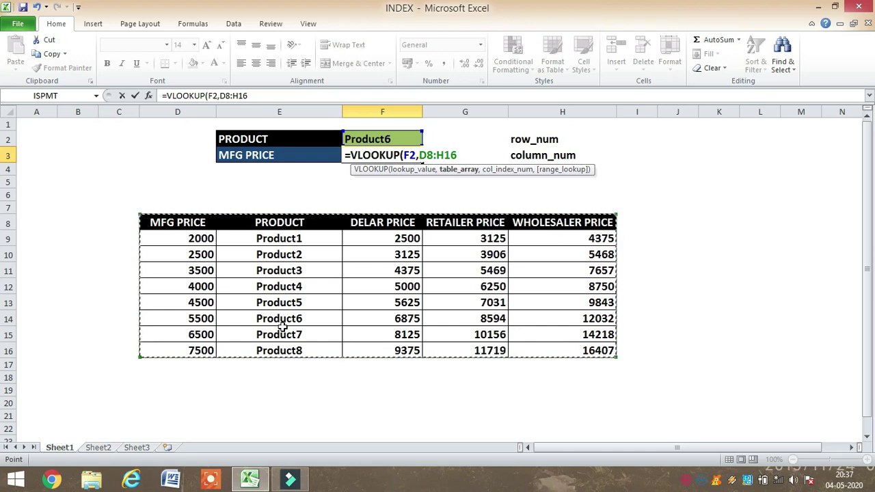
{"action": "left_click", "coordinate": [284, 222]}
{"action": "left_click_drag", "start_coordinate": [283, 222], "coordinate": [570, 349]}
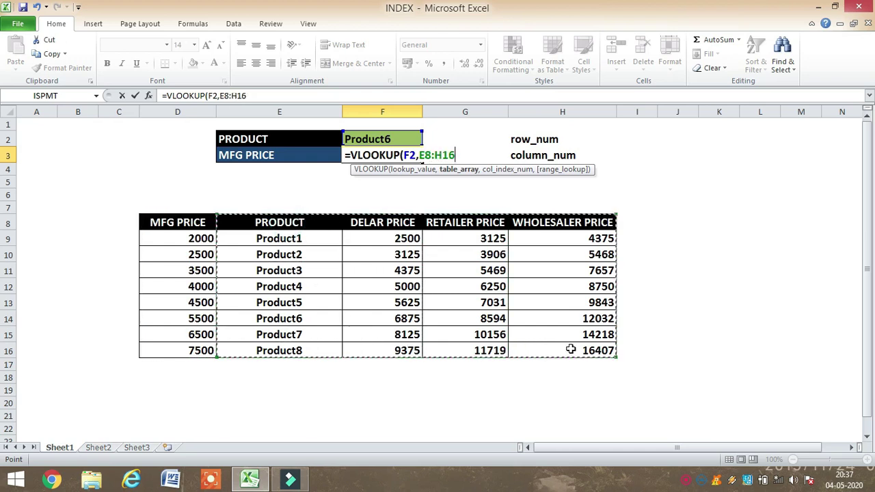
{"action": "key", "text": "F4"}
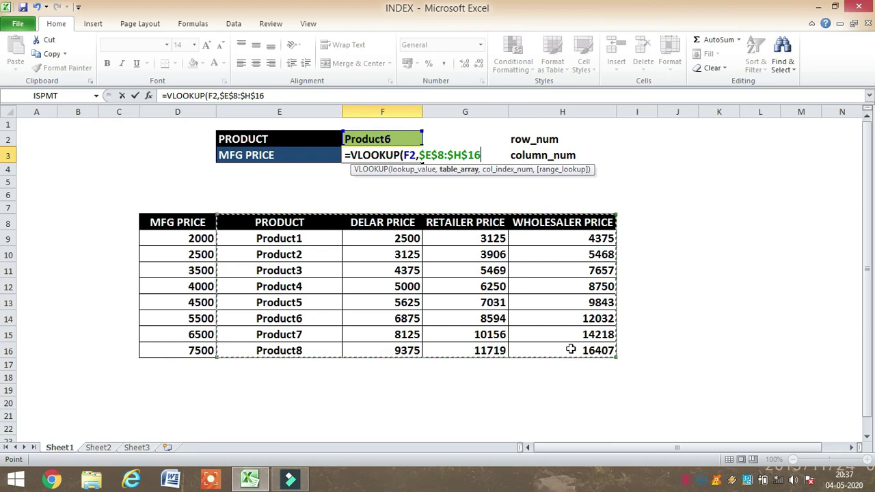
{"action": "type", "text": ","}
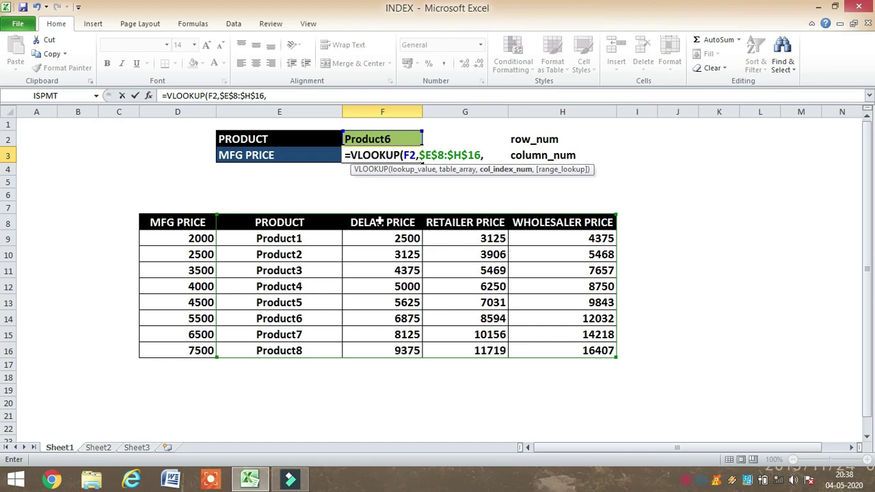
{"action": "type", "text": "1,0"}
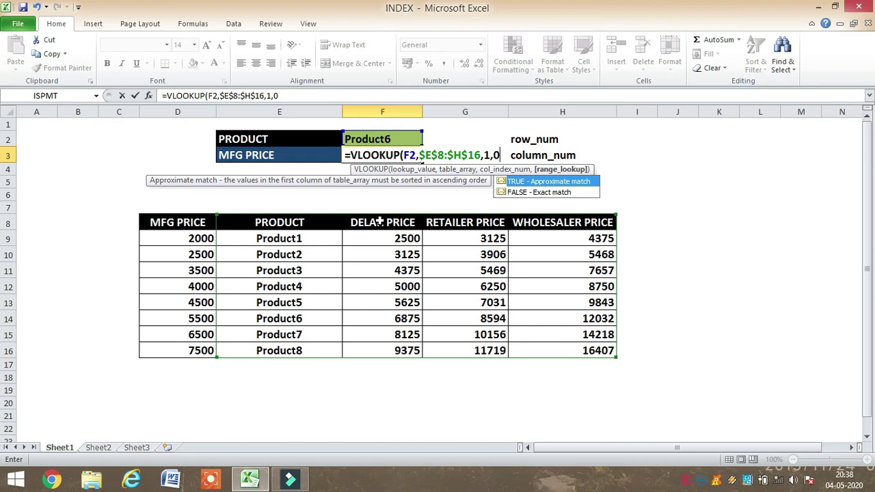
{"action": "type", "text": ")"}
{"action": "key", "text": "Return"}
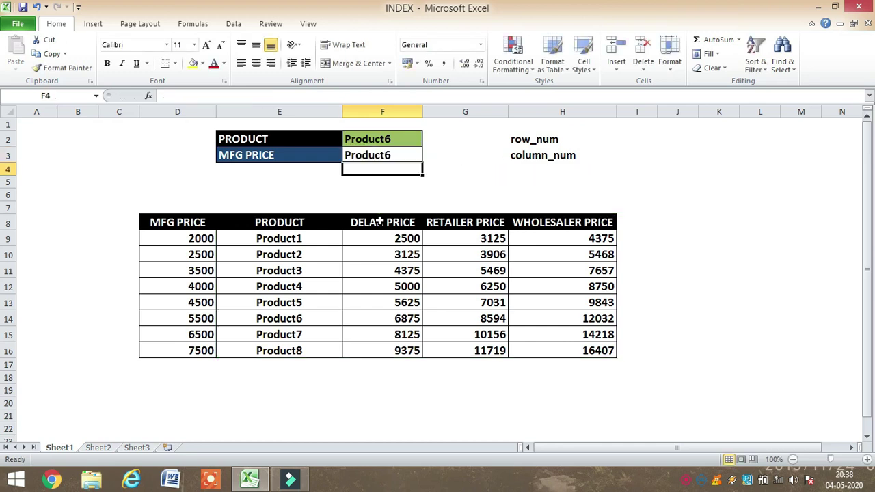
Switch E3 to DELAR PRICE and change the VLOOKUP column index to 2
{"action": "left_click", "coordinate": [369, 158]}
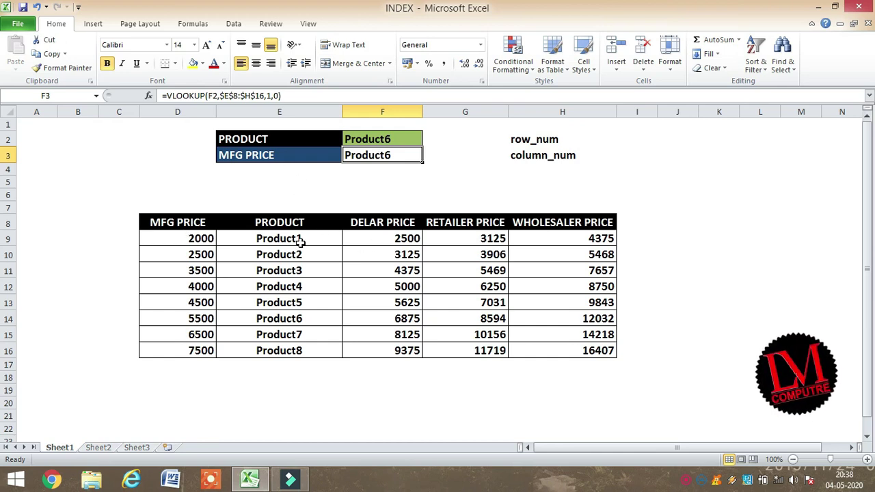
{"action": "left_click", "coordinate": [286, 155]}
{"action": "key", "text": "BackSpace"}
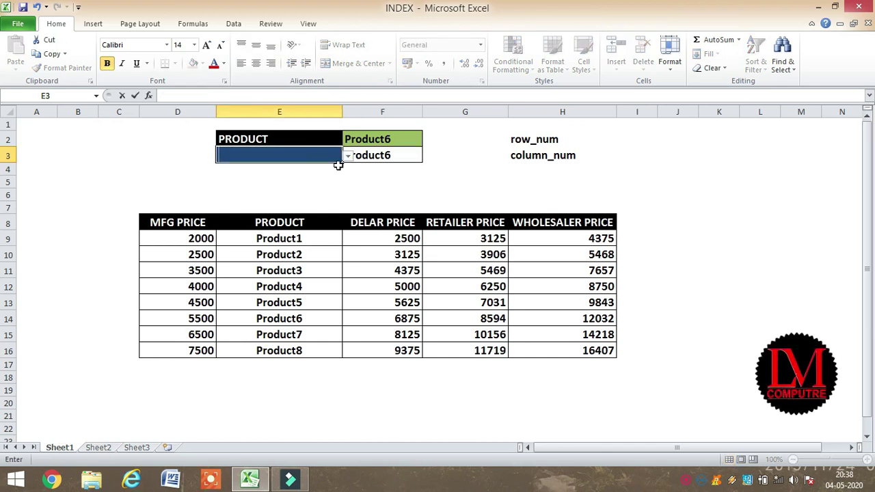
{"action": "left_click", "coordinate": [348, 156]}
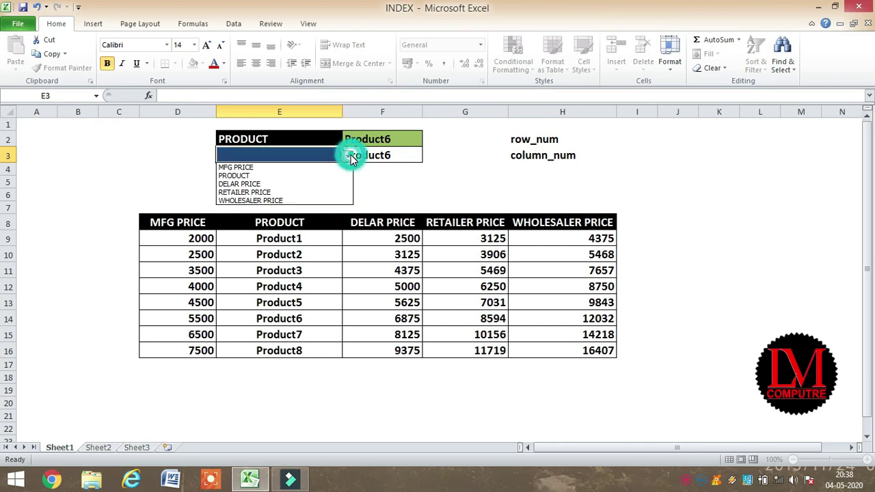
{"action": "left_click", "coordinate": [302, 185]}
{"action": "left_click", "coordinate": [397, 179]}
{"action": "left_click", "coordinate": [395, 155]}
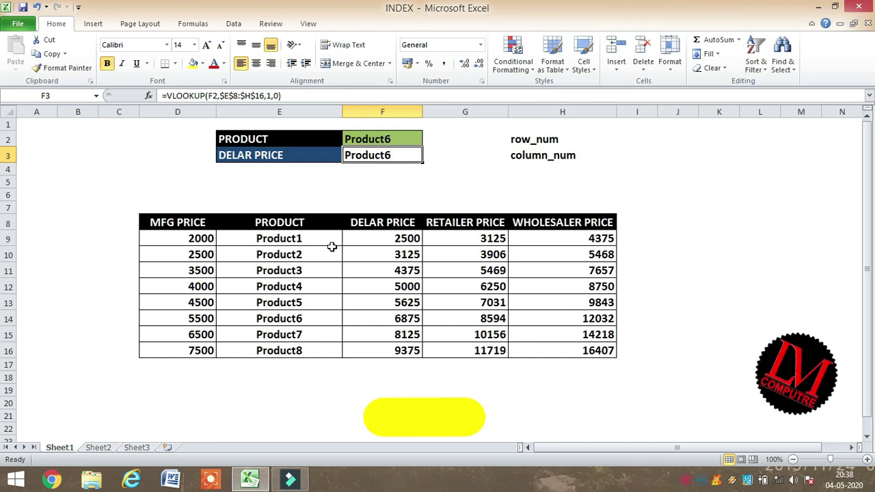
{"action": "double_click", "coordinate": [268, 96]}
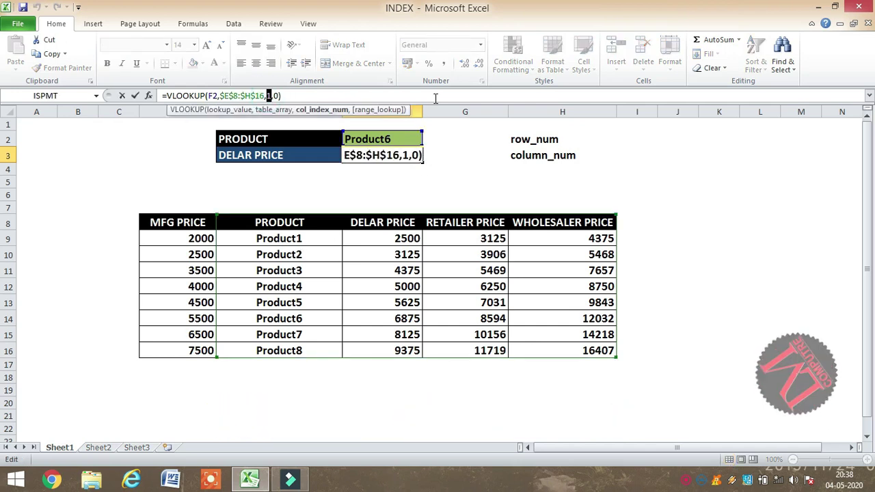
{"action": "type", "text": "2"}
{"action": "key", "text": "Return"}
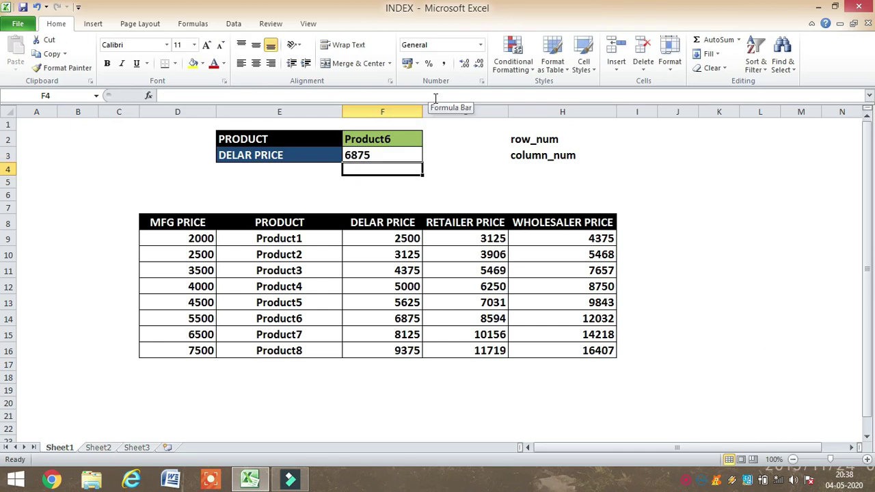
Choose Product1 and RETAILER PRICE, set the column index to 3, and compare with G9
{"action": "left_click", "coordinate": [301, 318]}
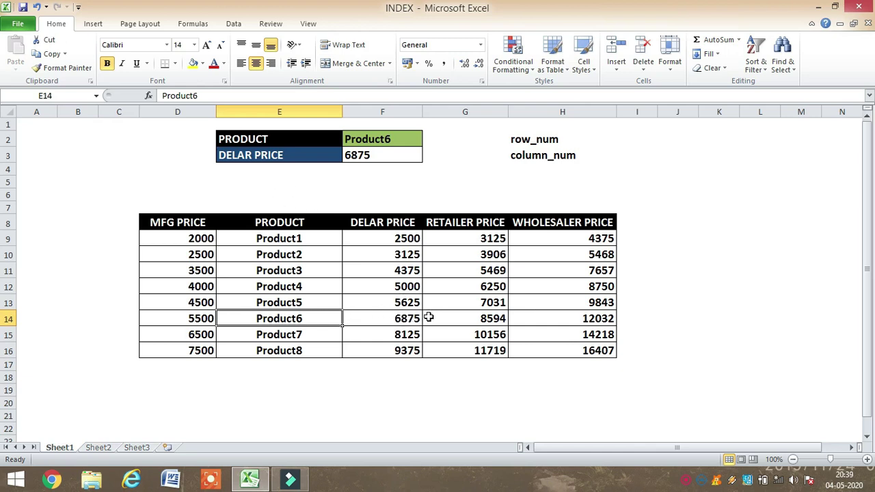
{"action": "left_click", "coordinate": [411, 135]}
{"action": "left_click", "coordinate": [429, 140]}
{"action": "left_click", "coordinate": [393, 149]}
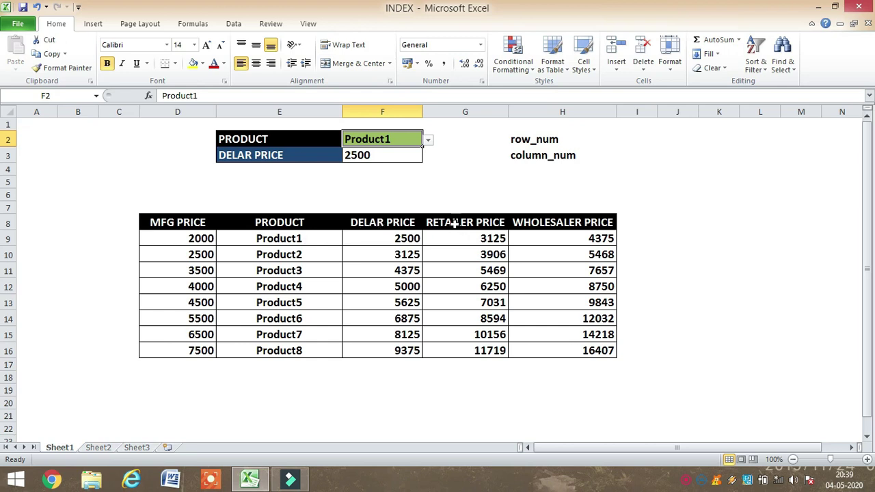
{"action": "left_click", "coordinate": [299, 158]}
{"action": "left_click", "coordinate": [348, 157]}
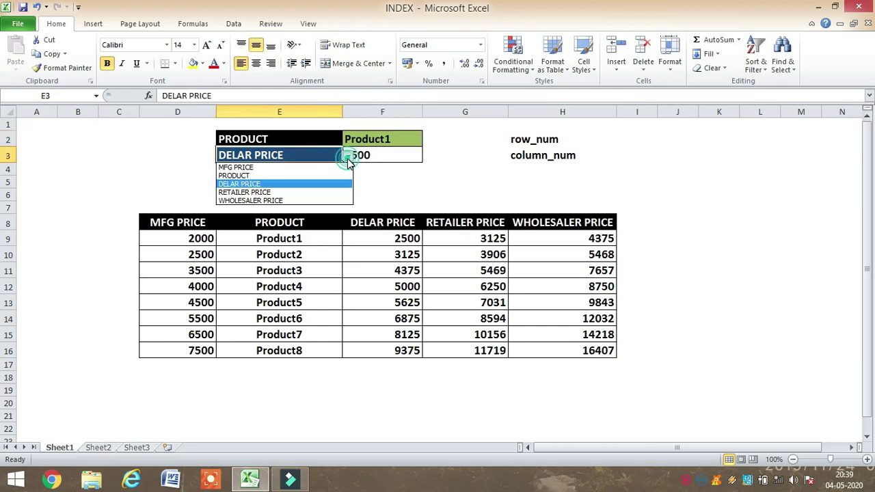
{"action": "left_click", "coordinate": [283, 192]}
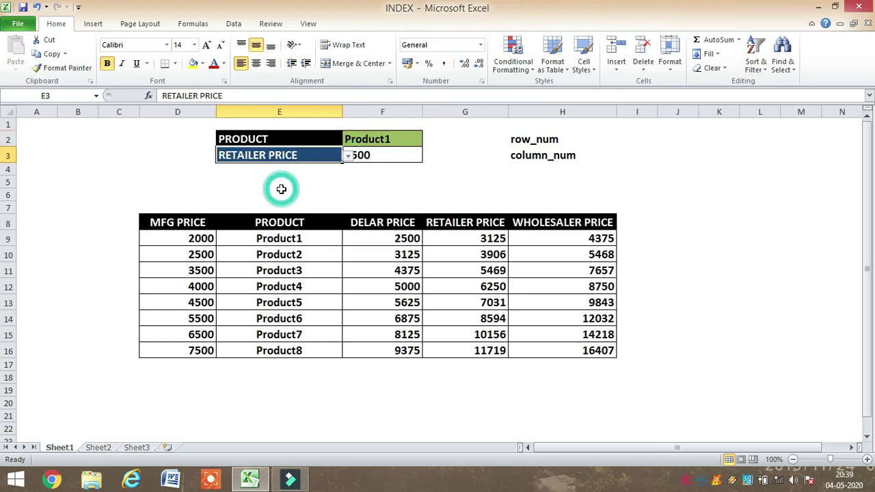
{"action": "left_click", "coordinate": [369, 156]}
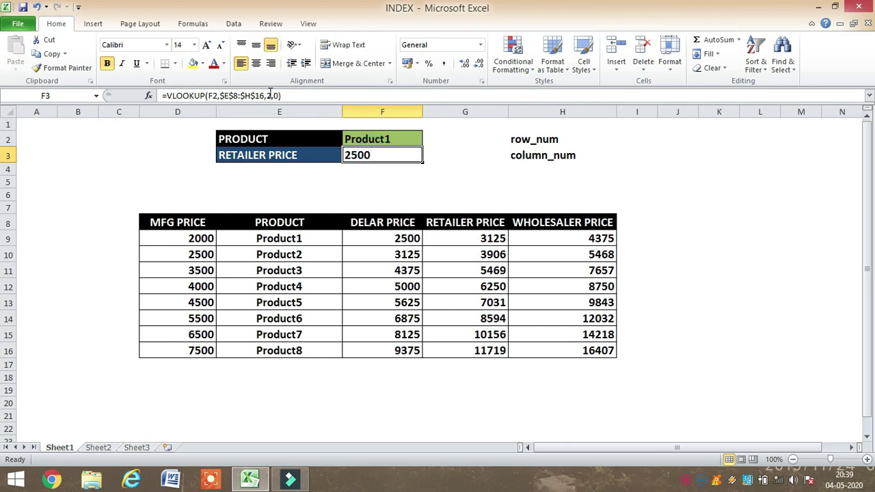
{"action": "double_click", "coordinate": [269, 96]}
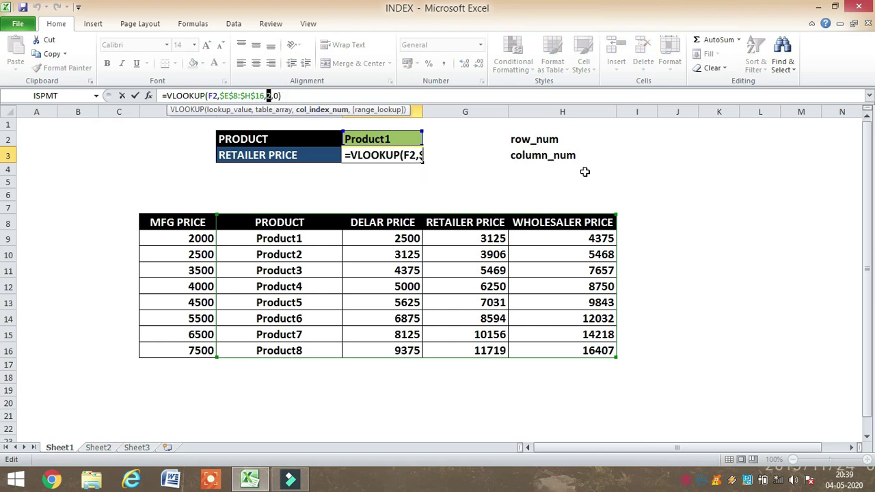
{"action": "type", "text": "3"}
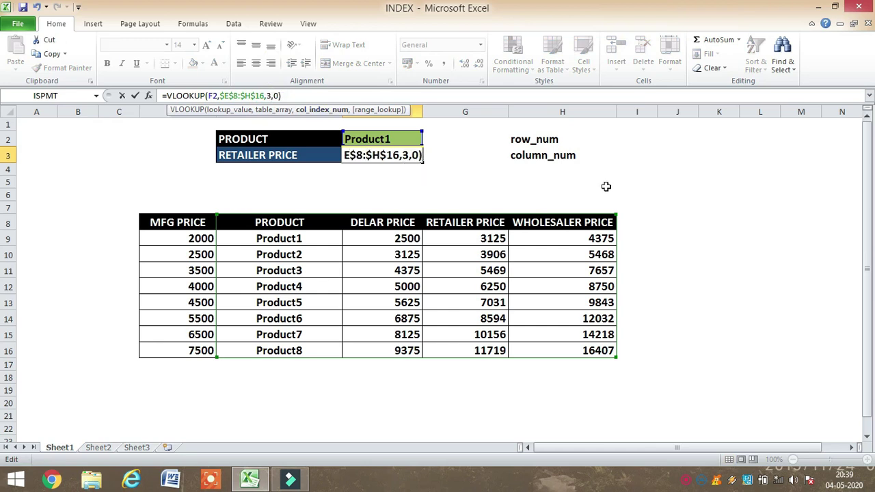
{"action": "key", "text": "Return"}
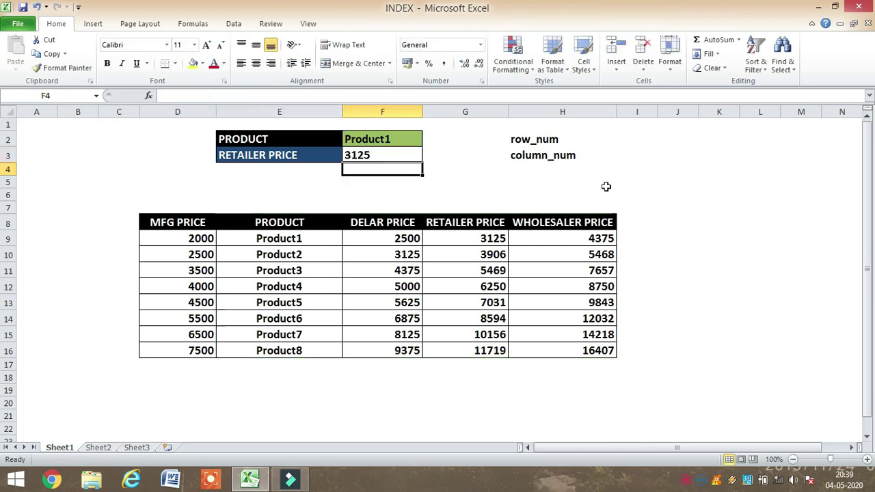
{"action": "left_click", "coordinate": [484, 239]}
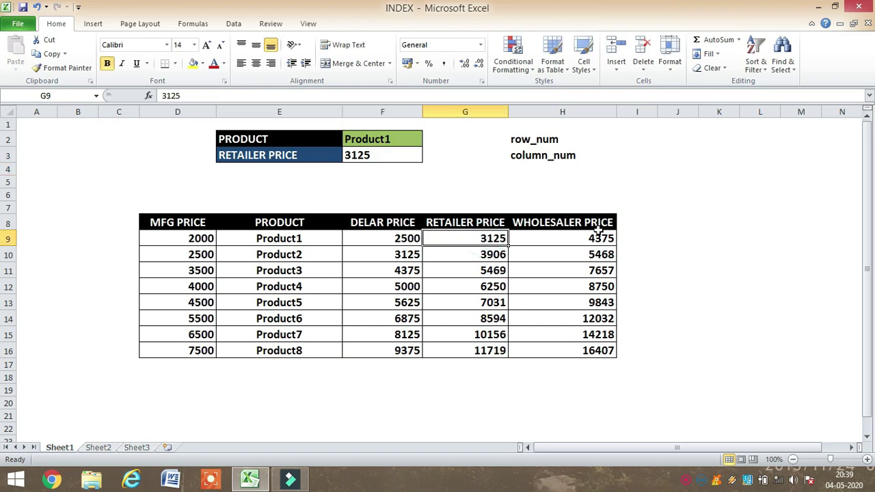
Choose WHOLESALER PRICE and set the column index to 4, returning 4375
{"action": "left_click", "coordinate": [301, 151]}
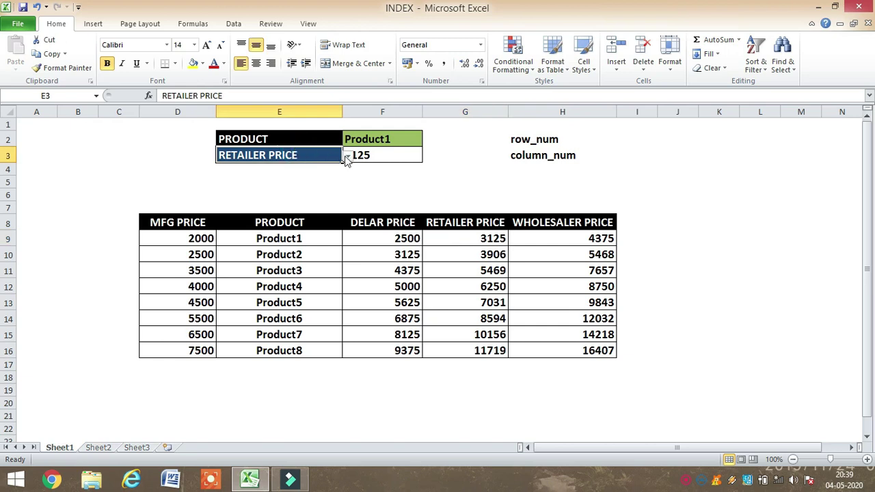
{"action": "left_click", "coordinate": [348, 156]}
{"action": "left_click", "coordinate": [289, 200]}
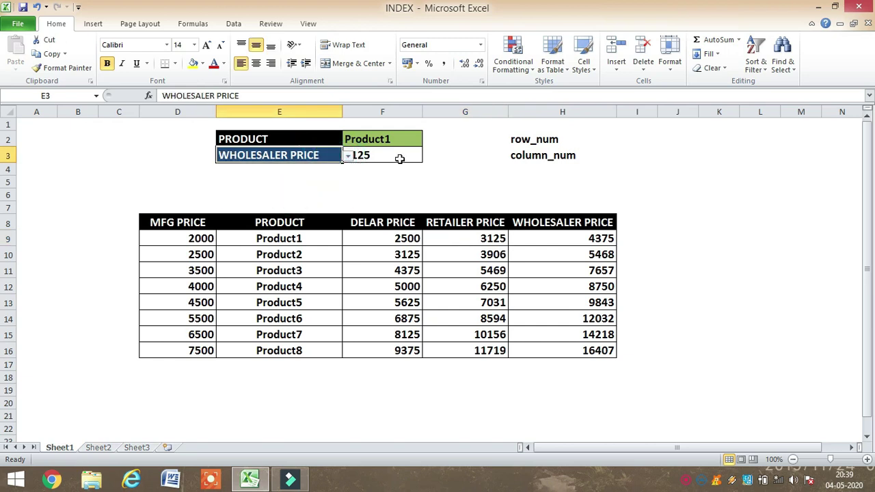
{"action": "left_click", "coordinate": [390, 159]}
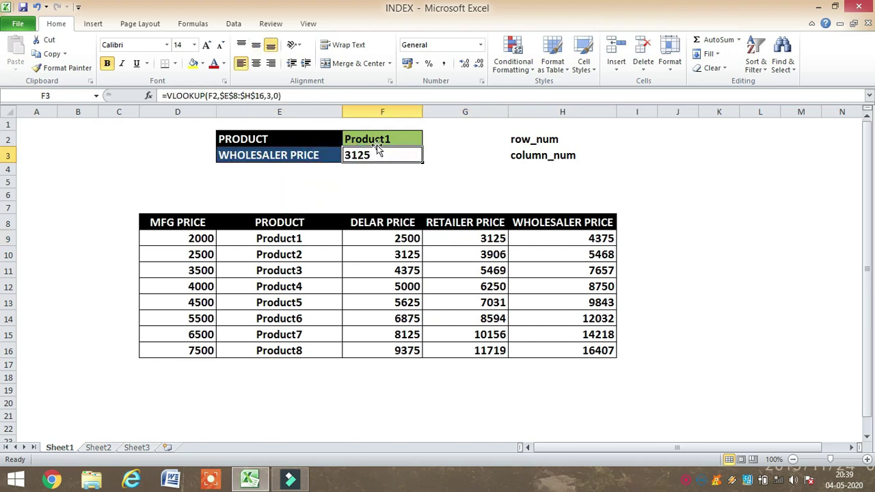
{"action": "left_click", "coordinate": [268, 96]}
{"action": "double_click", "coordinate": [268, 95]}
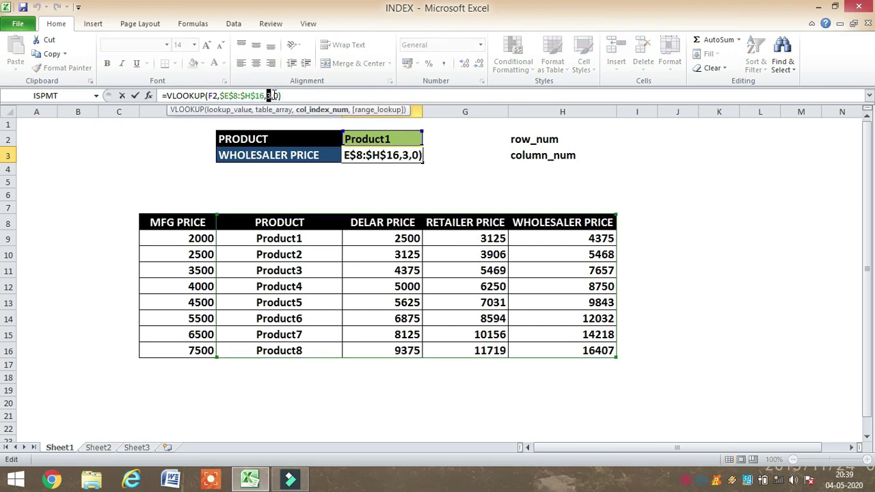
{"action": "type", "text": "4"}
{"action": "key", "text": "Return"}
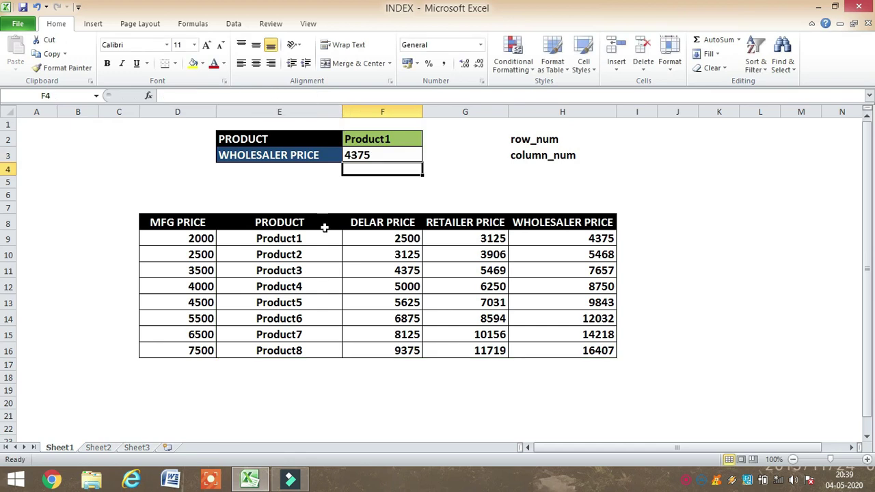
{"action": "left_click", "coordinate": [375, 156]}
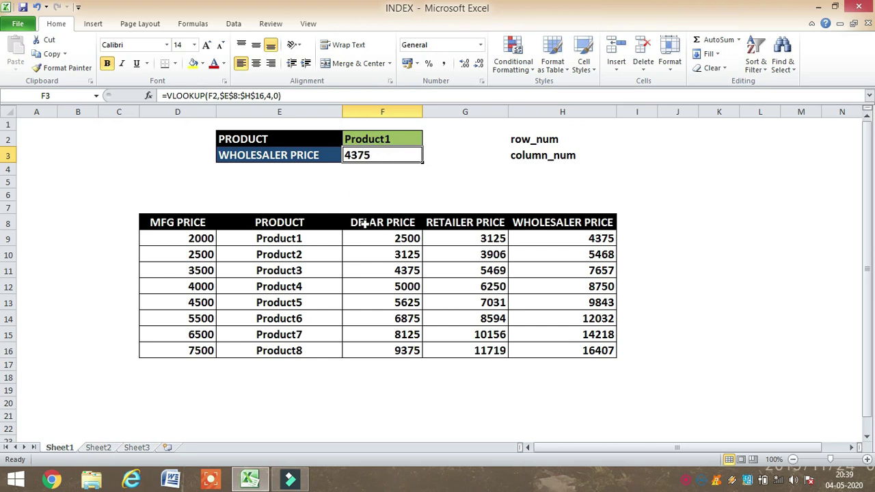
Replace the fixed column number 4 in F3's VLOOKUP with a MATCH function
{"action": "left_click", "coordinate": [357, 156]}
{"action": "double_click", "coordinate": [364, 157]}
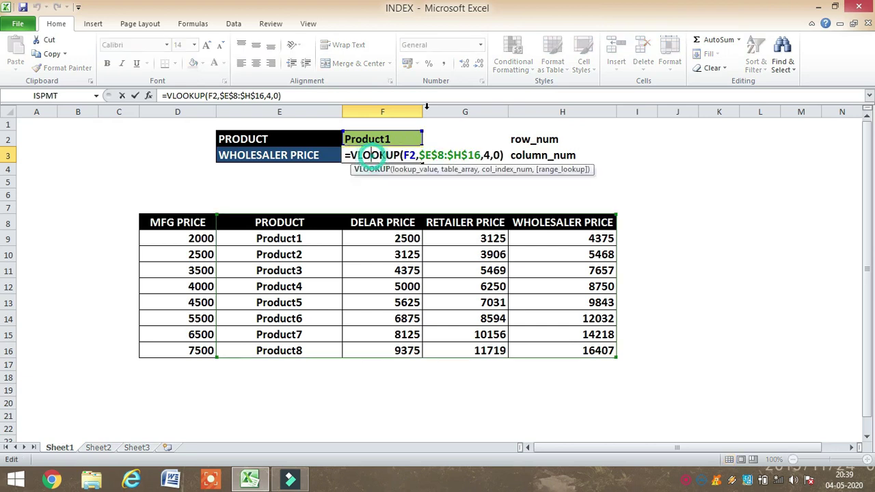
{"action": "double_click", "coordinate": [486, 156]}
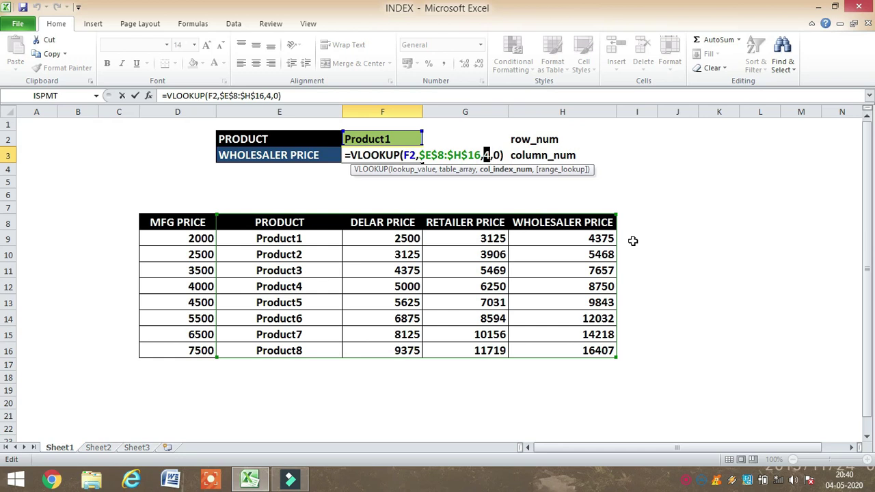
{"action": "type", "text": "match"}
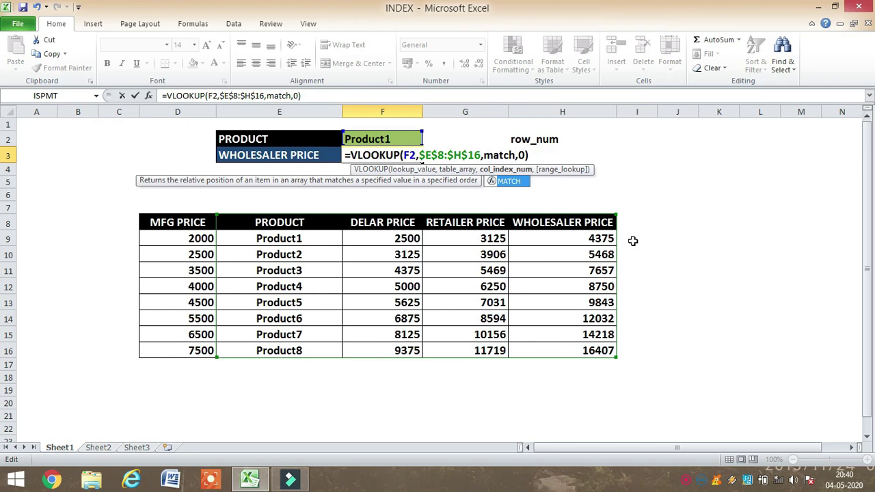
{"action": "type", "text": "()"}
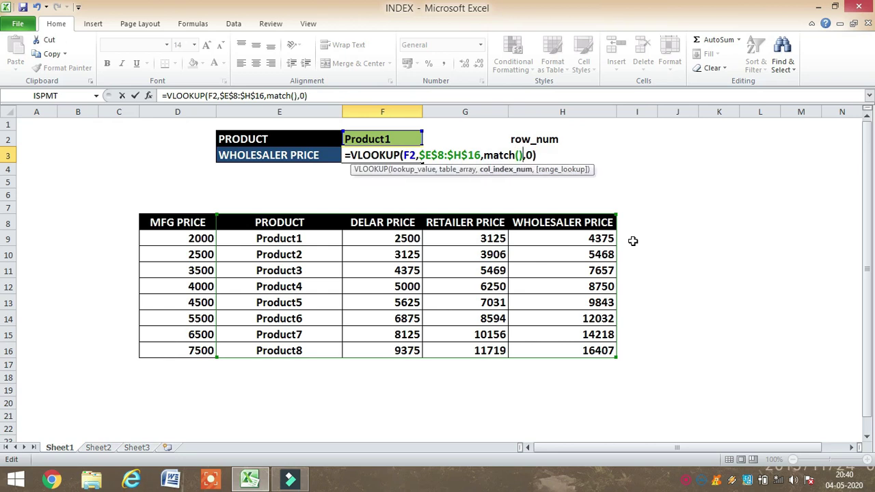
{"action": "left_click", "coordinate": [518, 156]}
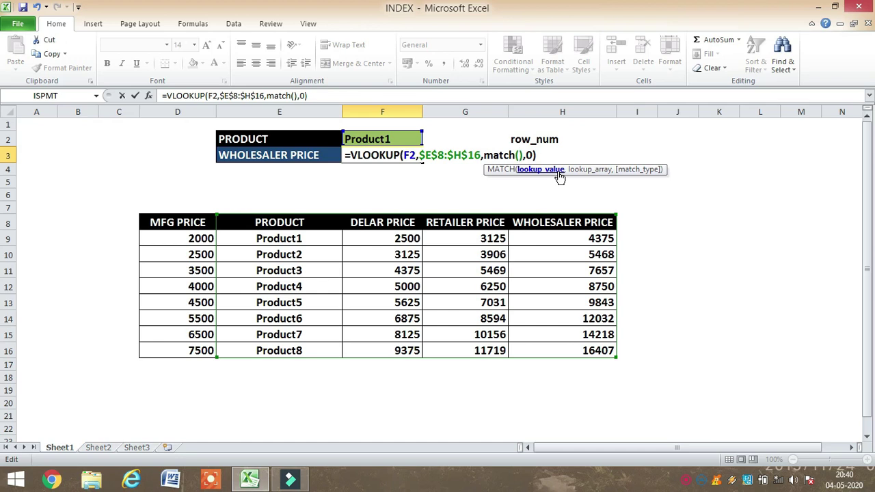
Fill MATCH with E3, the absolute header row $E$8:$H$8 and exact match 0
{"action": "left_click", "coordinate": [298, 156]}
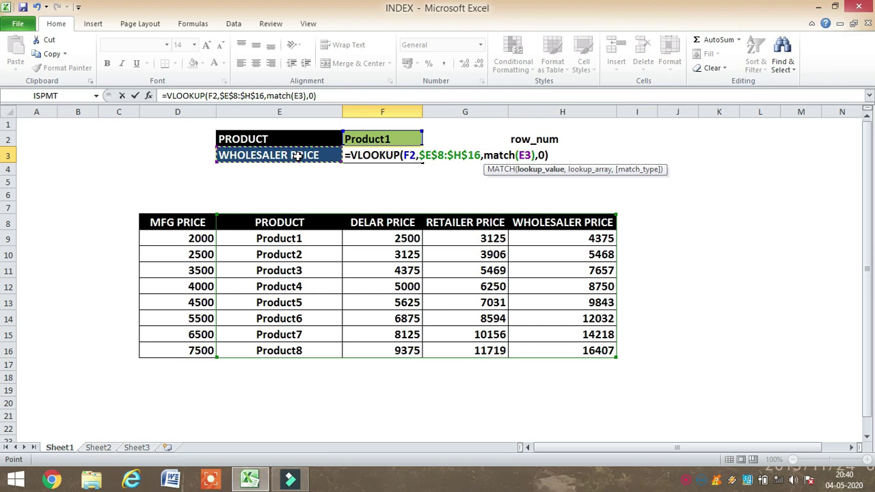
{"action": "type", "text": ","}
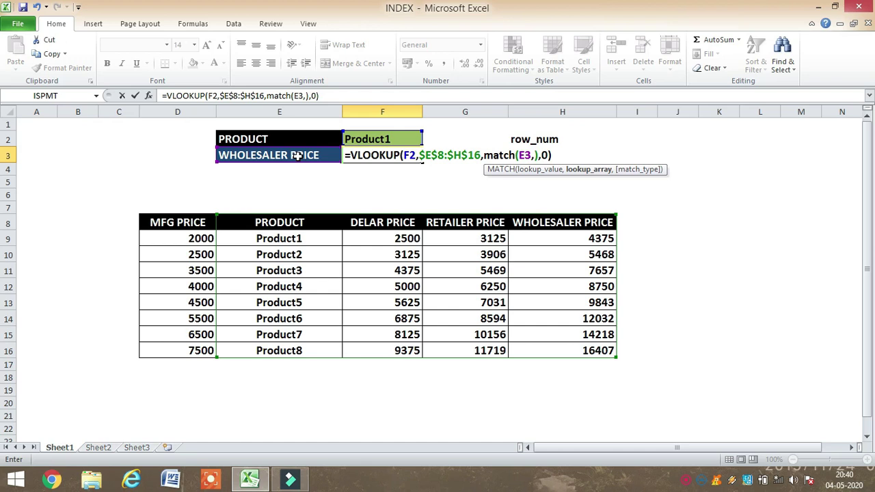
{"action": "mouse_move", "coordinate": [263, 222]}
{"action": "left_mouse_down"}
{"action": "mouse_move", "coordinate": [543, 336]}
{"action": "mouse_move", "coordinate": [558, 353]}
{"action": "left_mouse_up"}
{"action": "left_click", "coordinate": [280, 222]}
{"action": "left_click_drag", "start_coordinate": [281, 222], "coordinate": [561, 220]}
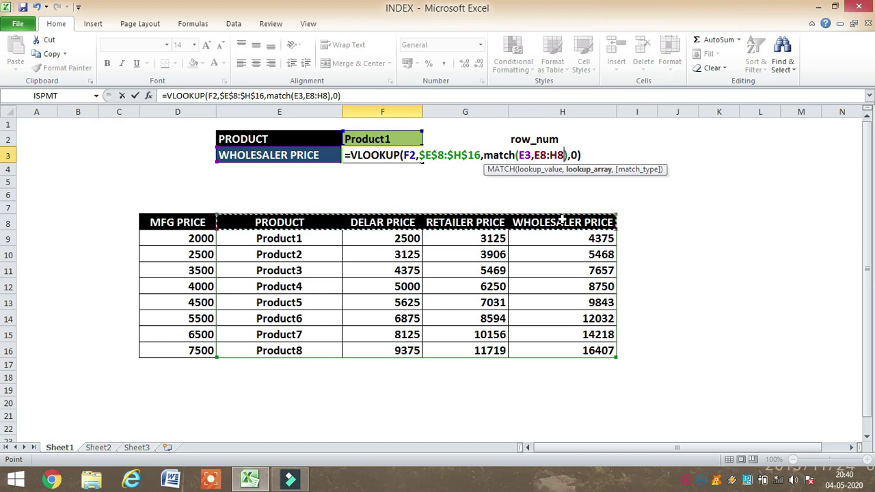
{"action": "key", "text": "F4"}
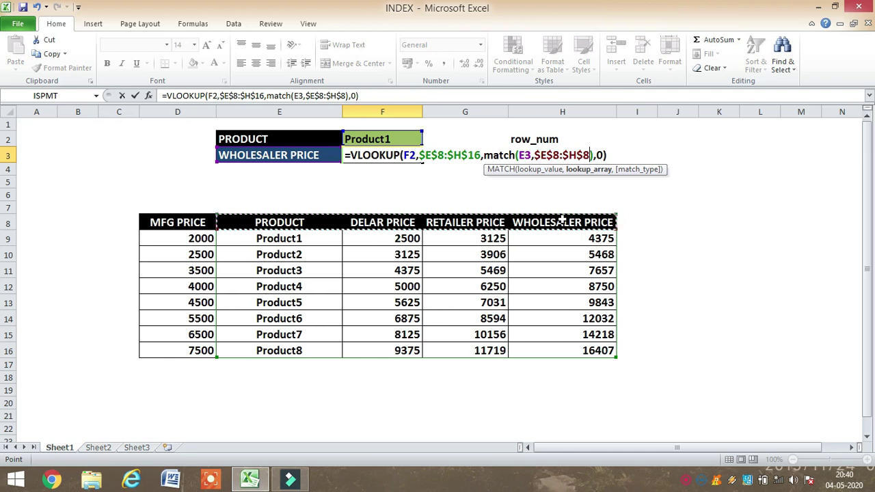
{"action": "type", "text": ","}
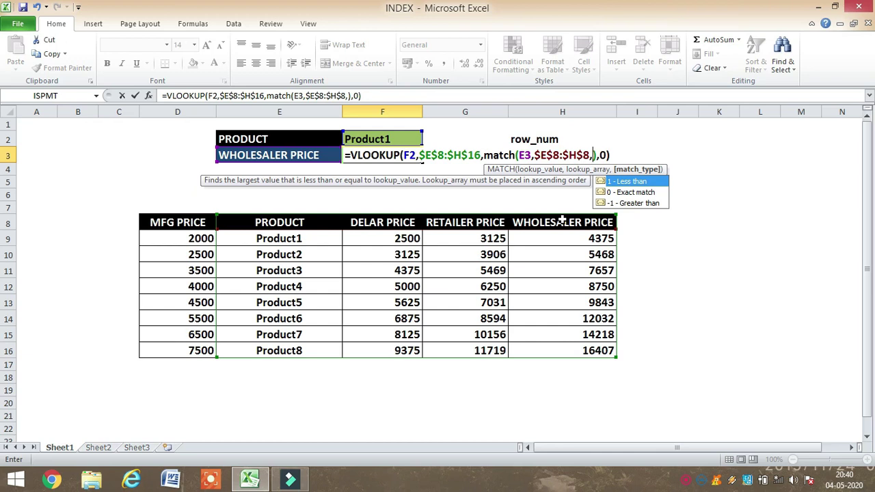
{"action": "type", "text": "0"}
{"action": "key", "text": "Return"}
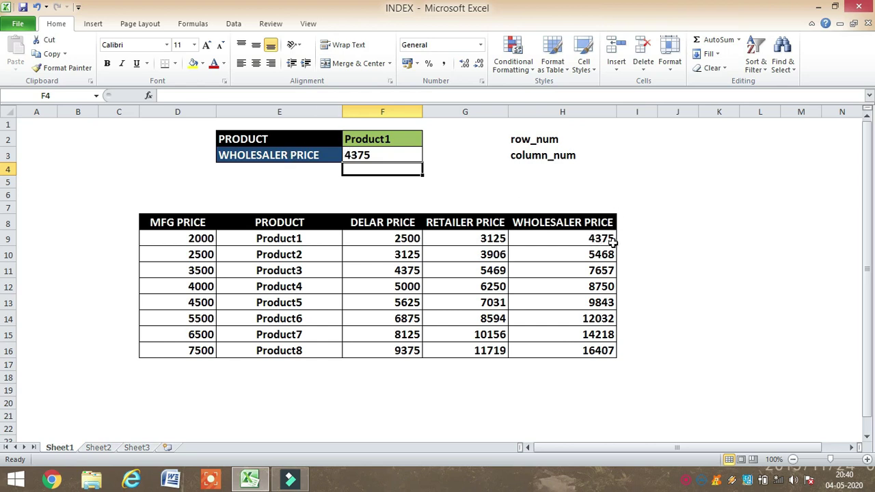
{"action": "left_click", "coordinate": [328, 155]}
{"action": "left_click", "coordinate": [348, 156]}
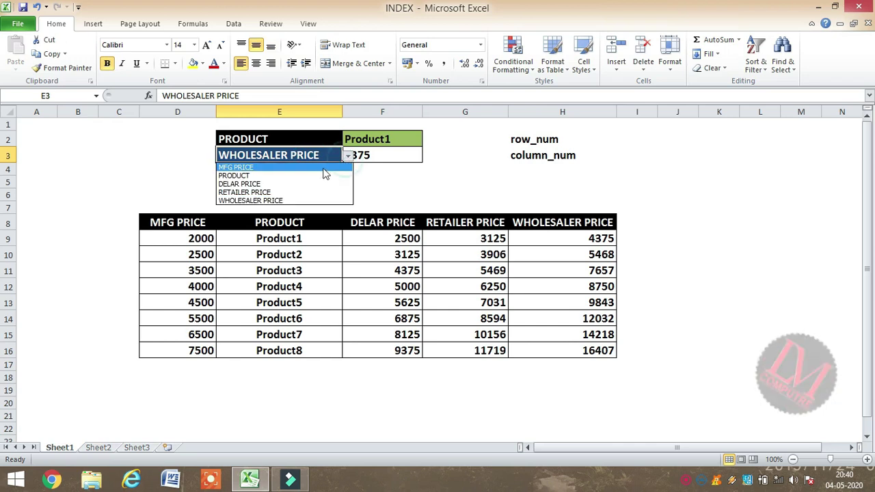
{"action": "left_click", "coordinate": [292, 184]}
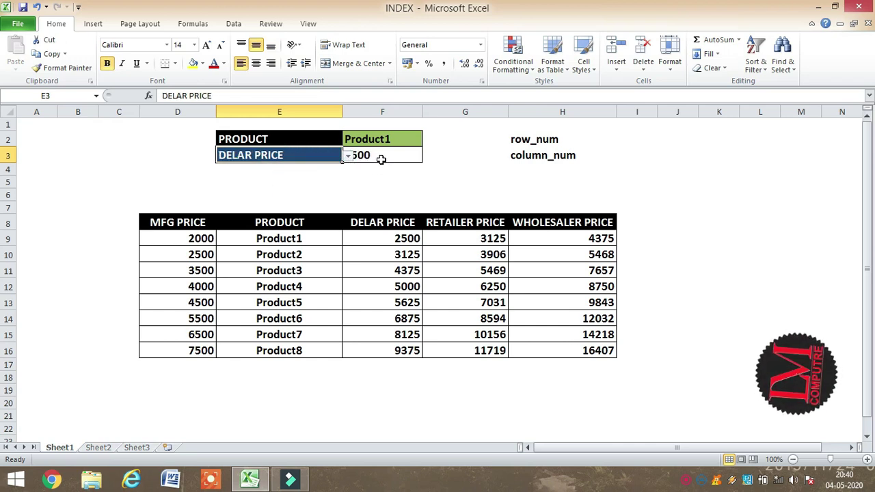
{"action": "left_click", "coordinate": [394, 135]}
{"action": "left_click_drag", "start_coordinate": [394, 135], "coordinate": [391, 157]}
{"action": "left_click", "coordinate": [270, 63]}
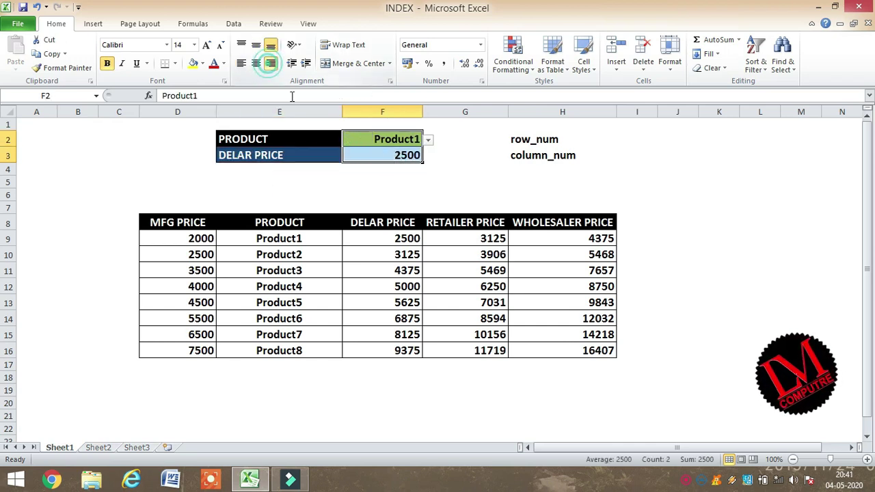
{"action": "left_click", "coordinate": [321, 239]}
{"action": "left_click", "coordinate": [399, 239]}
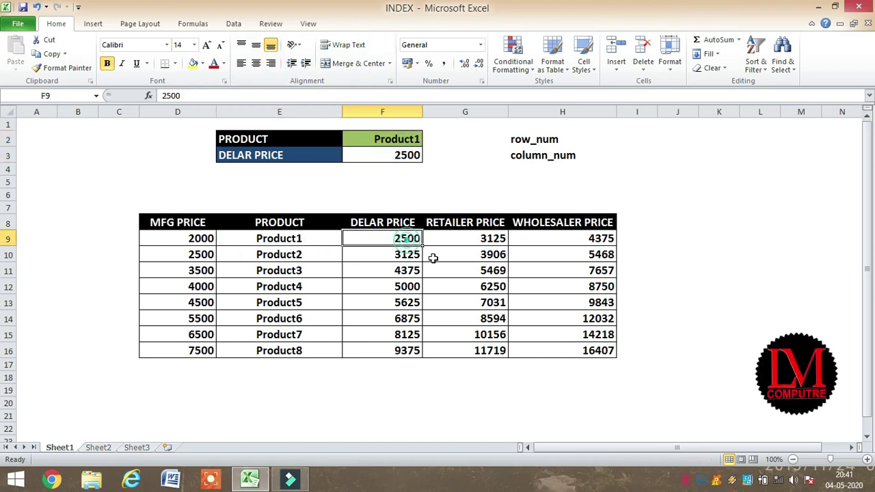
{"action": "left_click", "coordinate": [329, 158]}
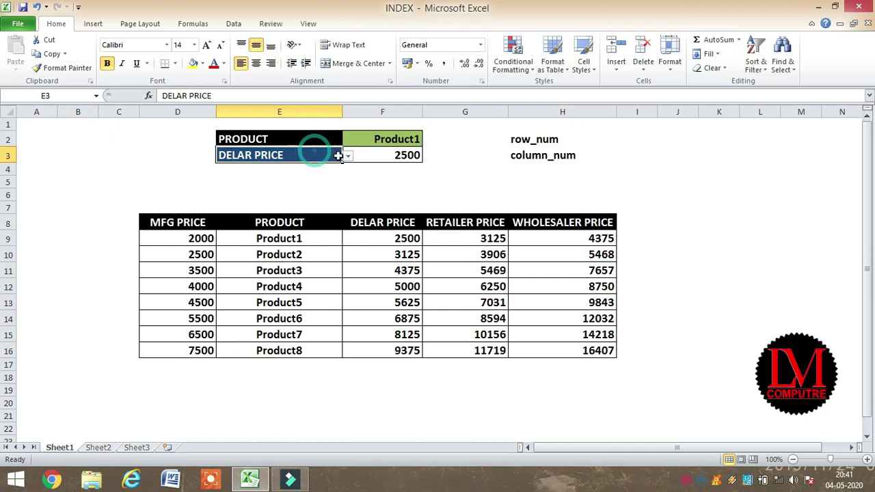
{"action": "left_click", "coordinate": [348, 157]}
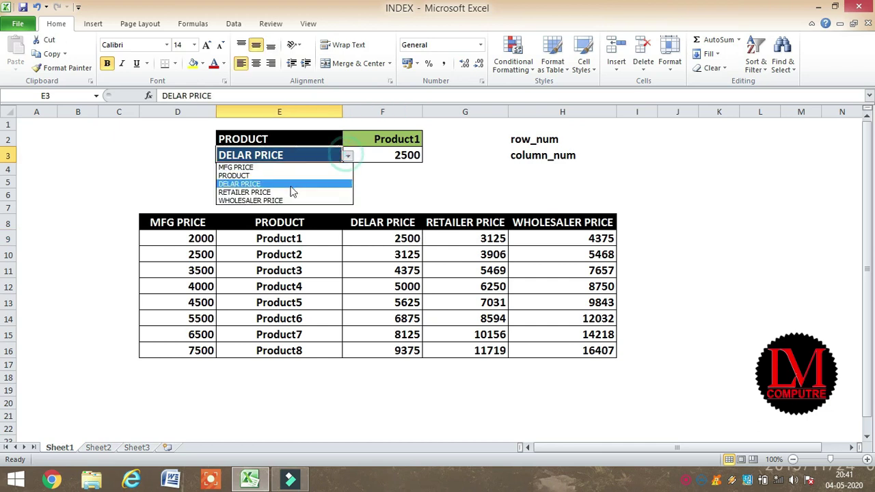
{"action": "left_click", "coordinate": [283, 194]}
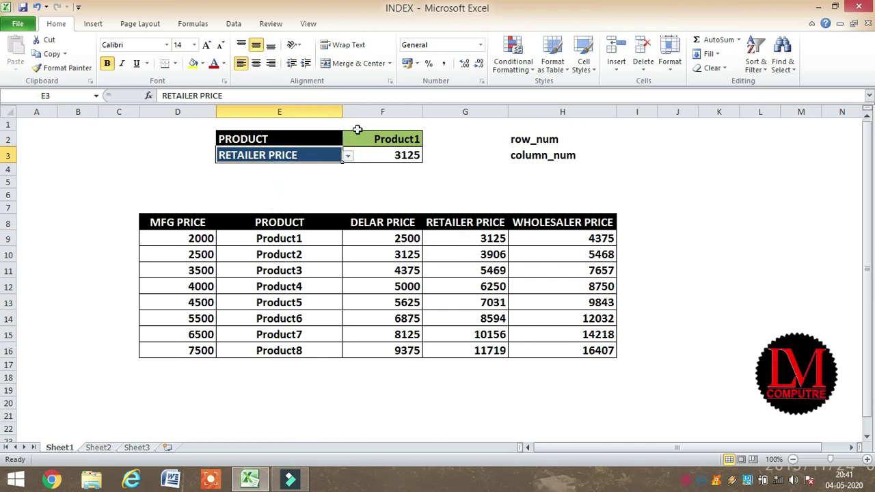
{"action": "left_click", "coordinate": [396, 133]}
{"action": "left_click", "coordinate": [428, 139]}
{"action": "left_click", "coordinate": [369, 194]}
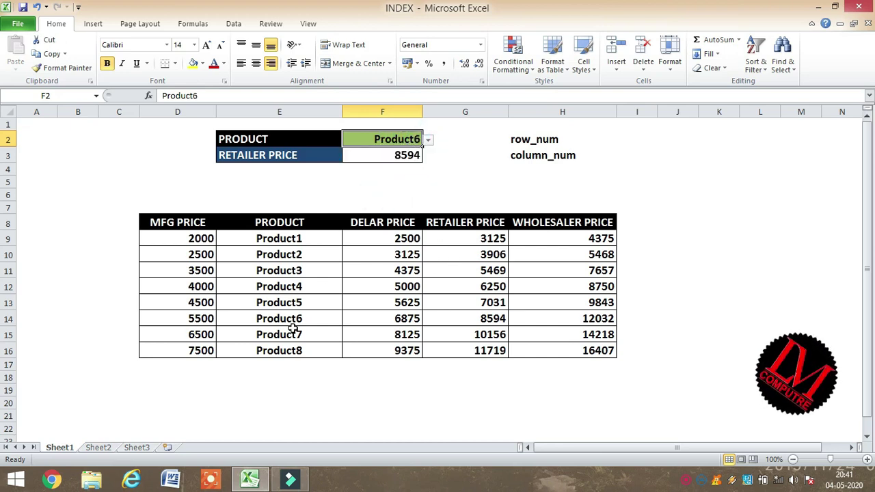
{"action": "left_click", "coordinate": [427, 140]}
{"action": "left_click", "coordinate": [386, 175]}
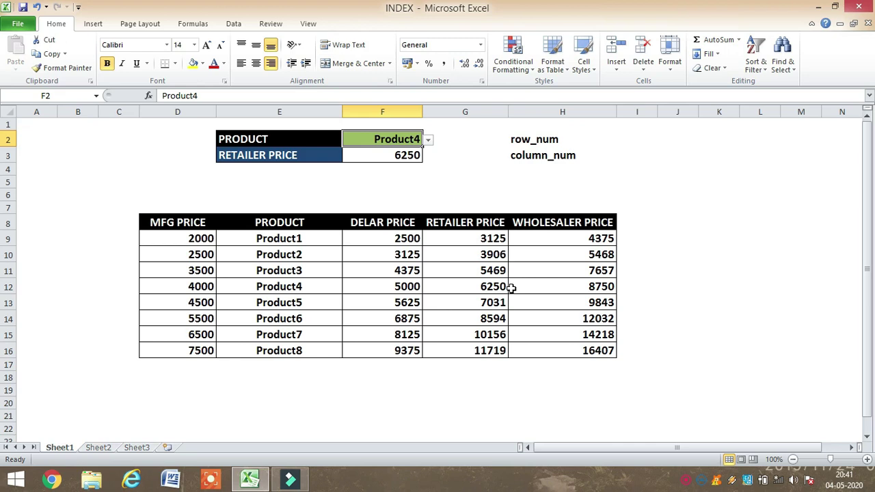
{"action": "left_click", "coordinate": [339, 156]}
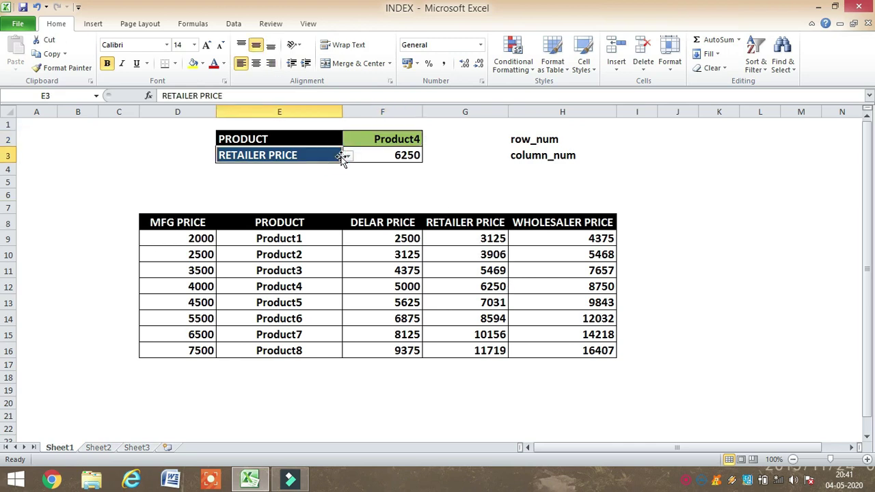
{"action": "left_click", "coordinate": [347, 156]}
{"action": "left_click", "coordinate": [260, 168]}
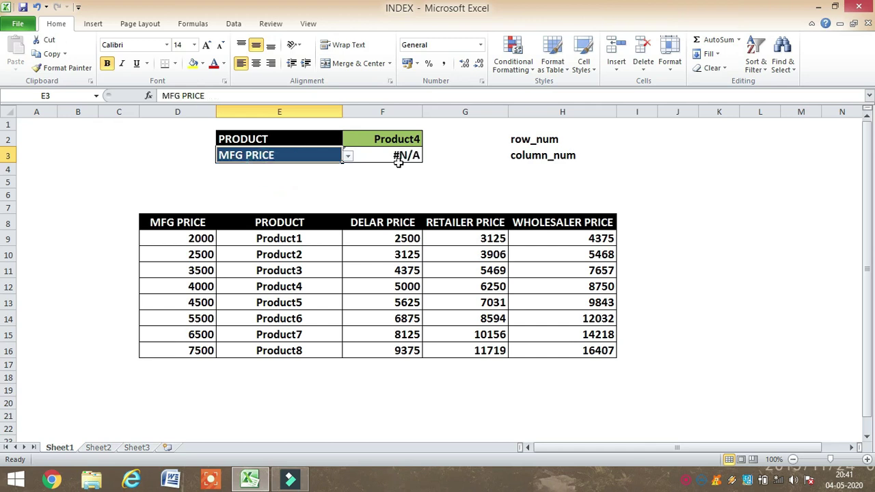
{"action": "left_click", "coordinate": [398, 158]}
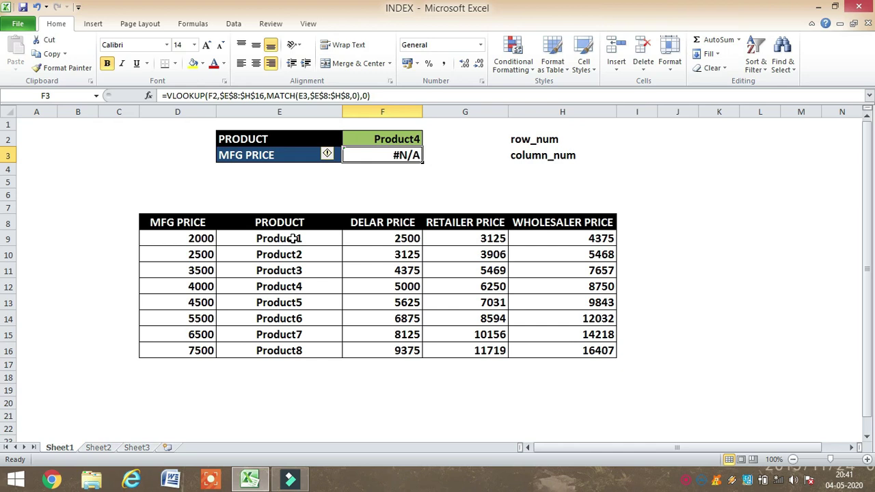
{"action": "key", "text": "Delete"}
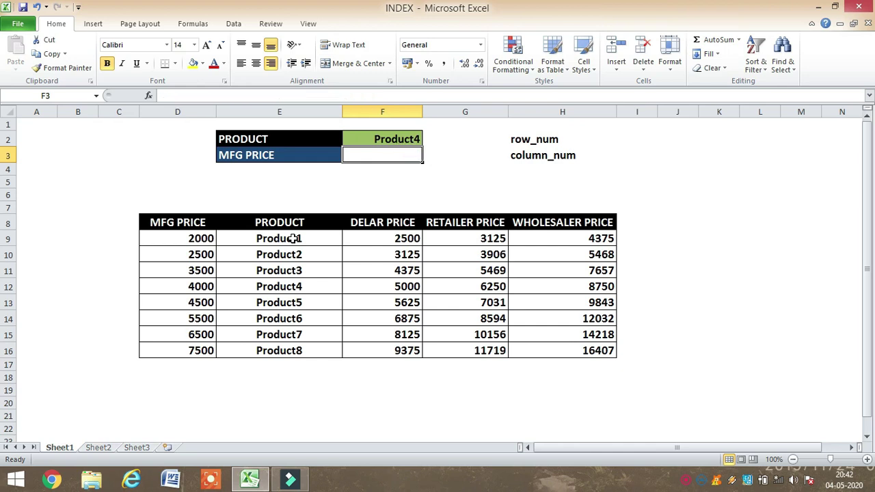
{"action": "left_click", "coordinate": [382, 183]}
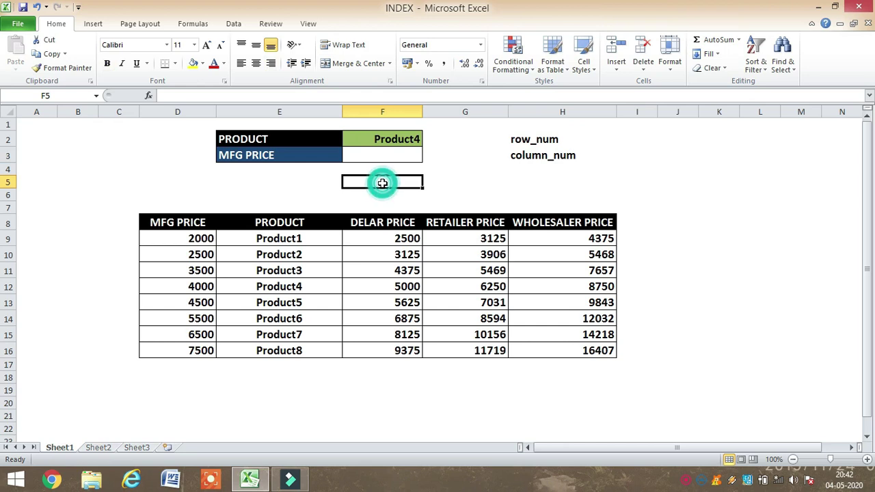
{"action": "key", "text": "Up"}
{"action": "key", "text": "Up"}
{"action": "type", "text": "="}
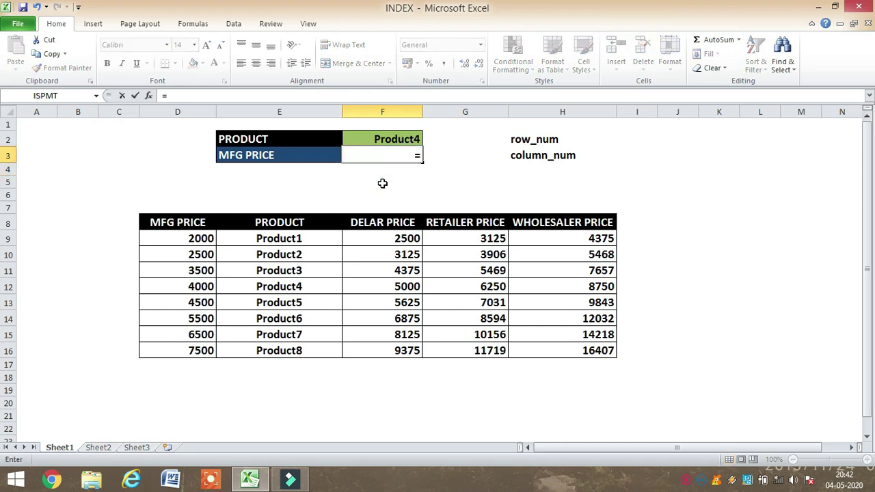
{"action": "type", "text": "in"}
{"action": "key", "text": "Tab"}
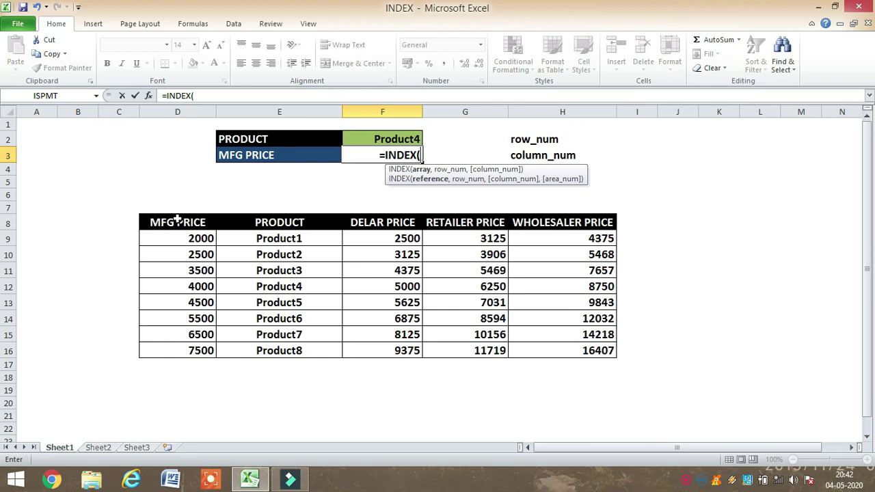
{"action": "mouse_move", "coordinate": [175, 220]}
{"action": "left_mouse_down"}
{"action": "mouse_move", "coordinate": [244, 282]}
{"action": "mouse_move", "coordinate": [585, 350]}
{"action": "left_mouse_up"}
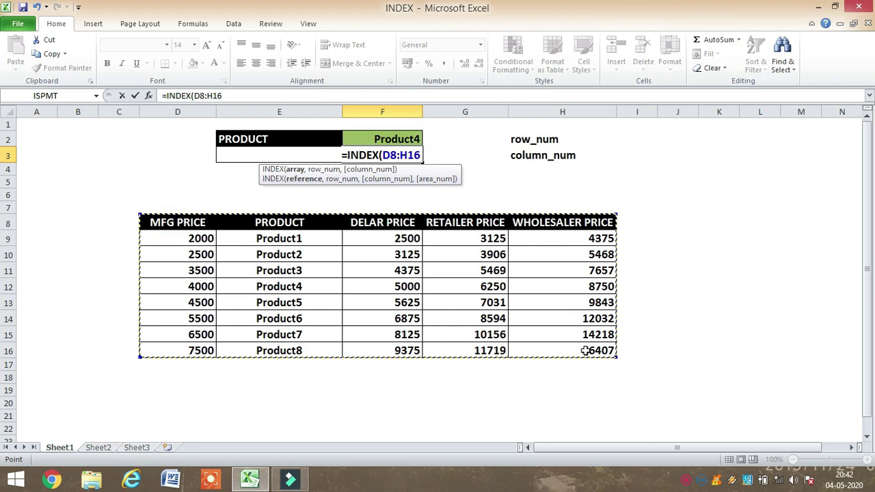
{"action": "type", "text": ","}
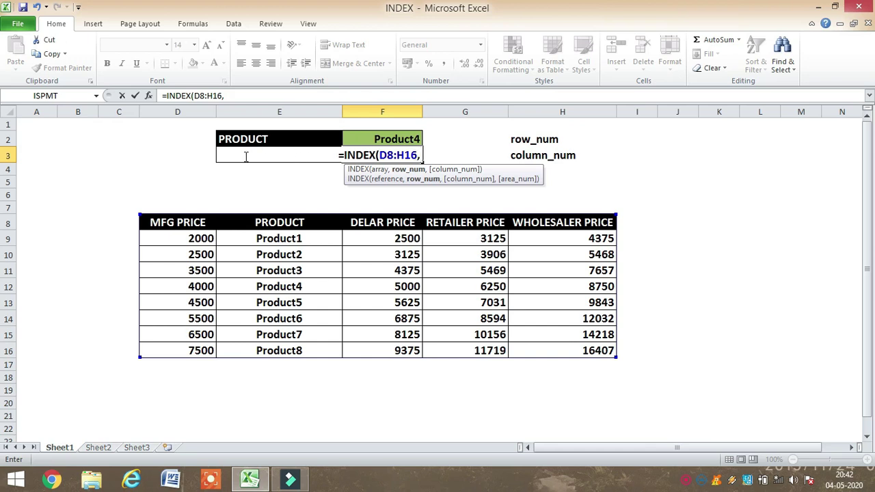
{"action": "key", "text": "Escape"}
{"action": "left_click", "coordinate": [401, 156]}
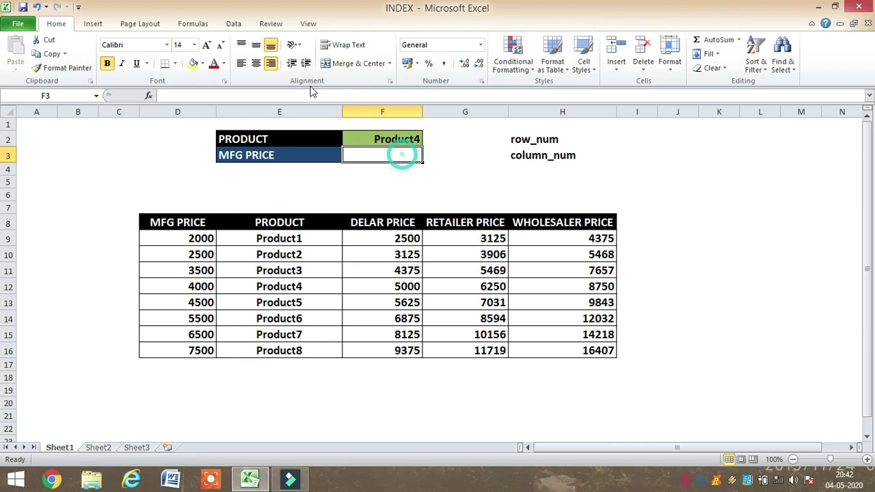
Enter =INDEX($D$8:$H$16,F2,1) in F3, which returns #VALUE!
{"action": "type", "text": "="}
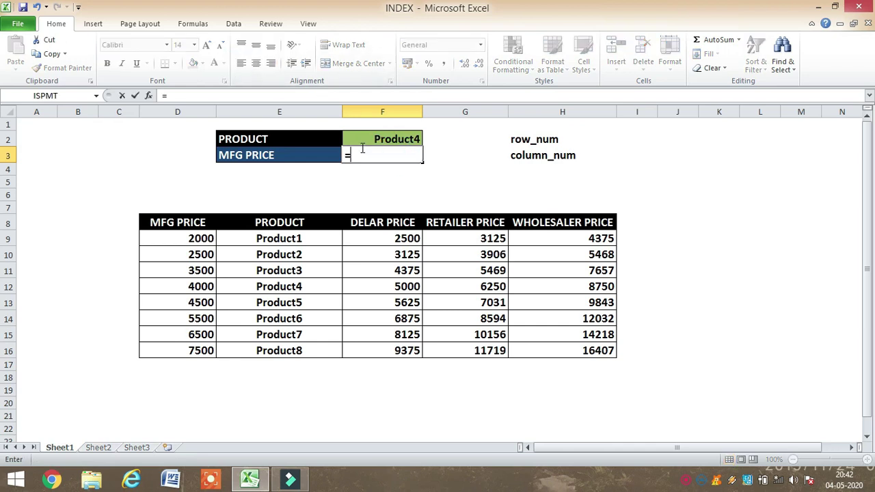
{"action": "type", "text": "ind"}
{"action": "key", "text": "Tab"}
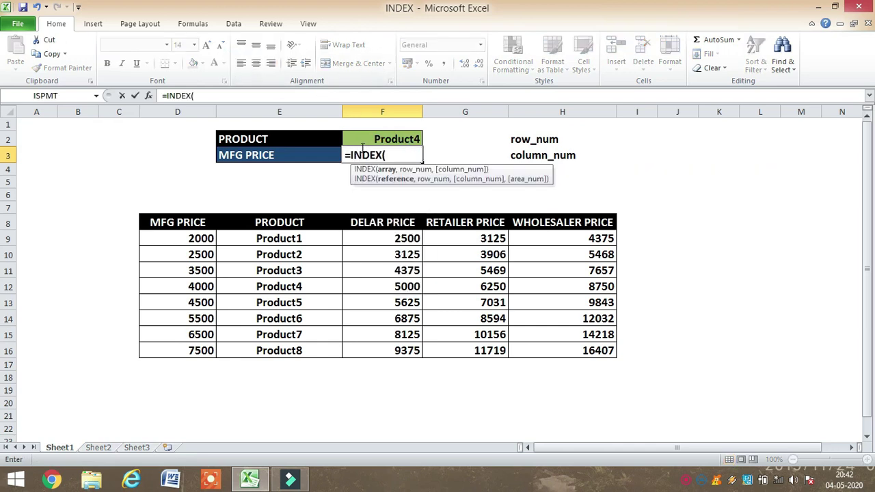
{"action": "left_click_drag", "start_coordinate": [181, 224], "coordinate": [598, 352]}
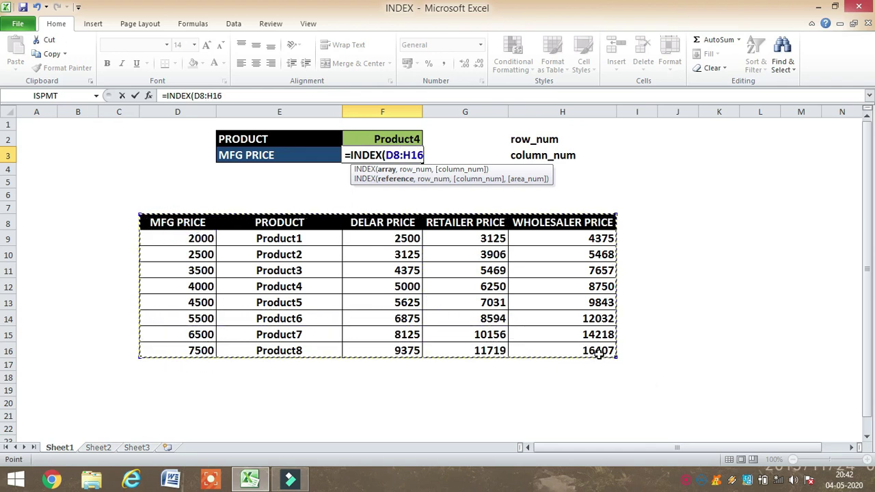
{"action": "key", "text": "F4"}
{"action": "type", "text": "$H$16,"}
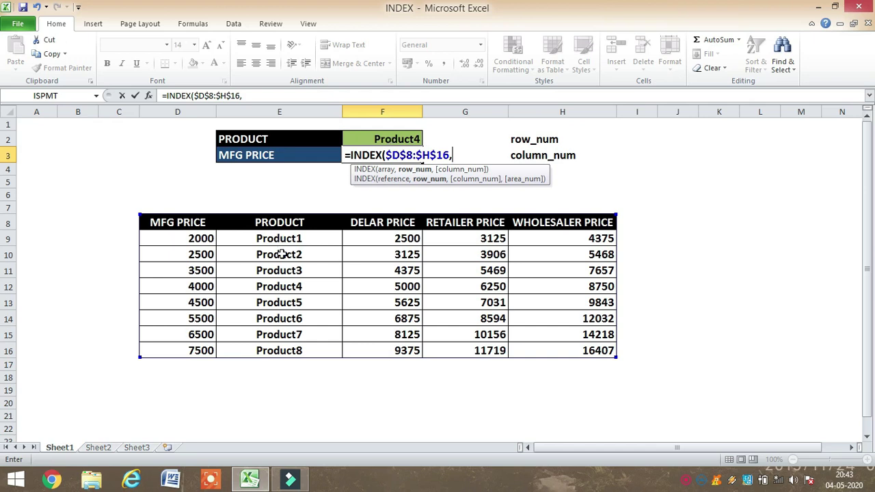
{"action": "left_click", "coordinate": [406, 137]}
{"action": "type", "text": ","}
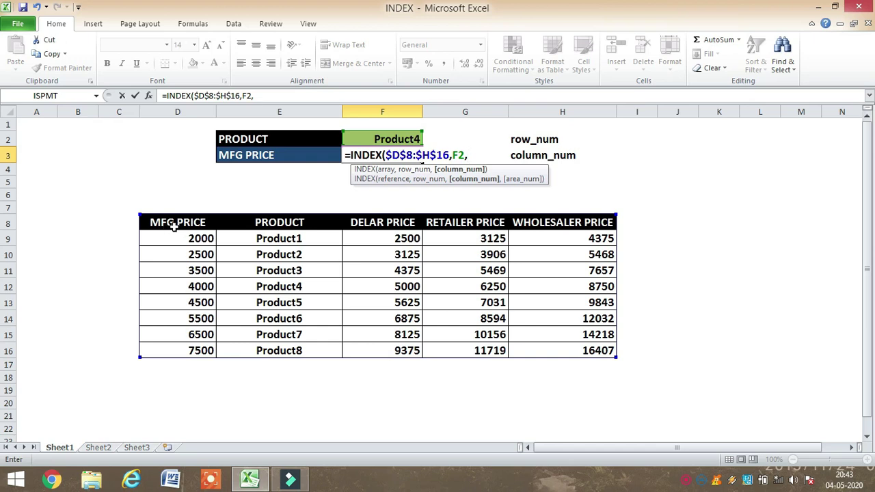
{"action": "type", "text": "1"}
{"action": "key", "text": "Return"}
{"action": "key", "text": "Up"}
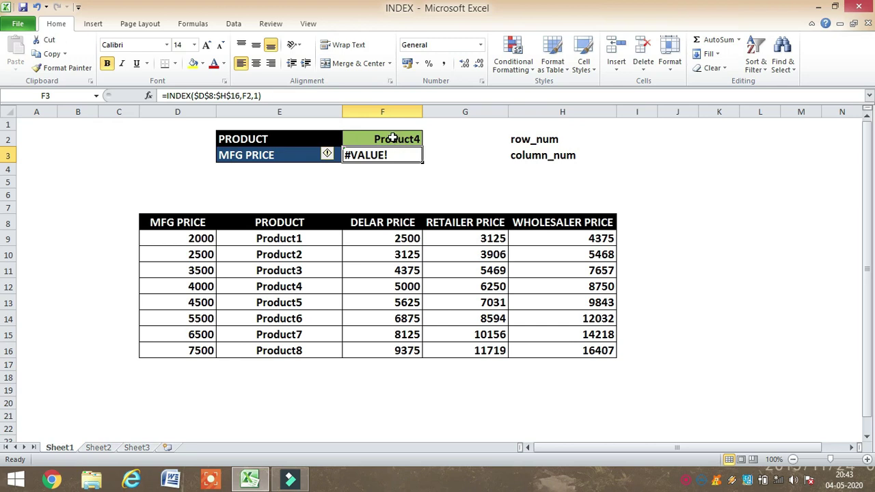
Replace F2 in F3's INDEX formula with the row number 1
{"action": "left_click", "coordinate": [383, 153]}
{"action": "double_click", "coordinate": [382, 153]}
{"action": "left_click", "coordinate": [459, 155]}
{"action": "double_click", "coordinate": [459, 156]}
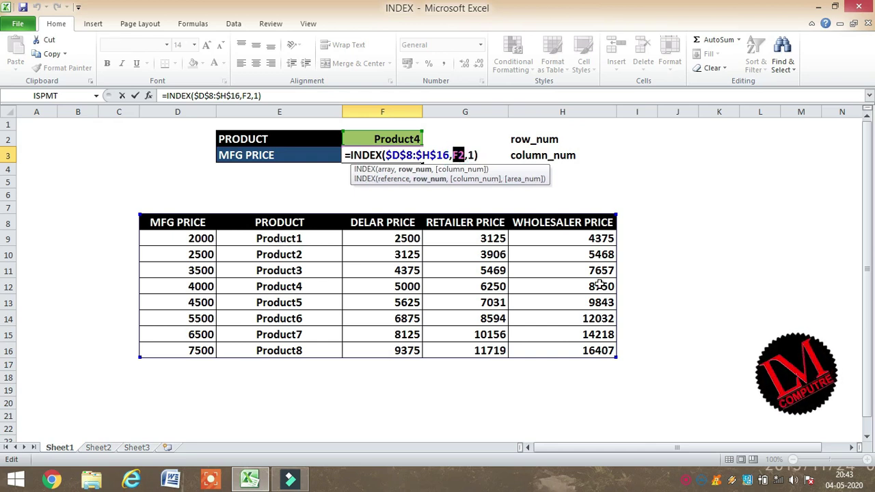
{"action": "type", "text": "1"}
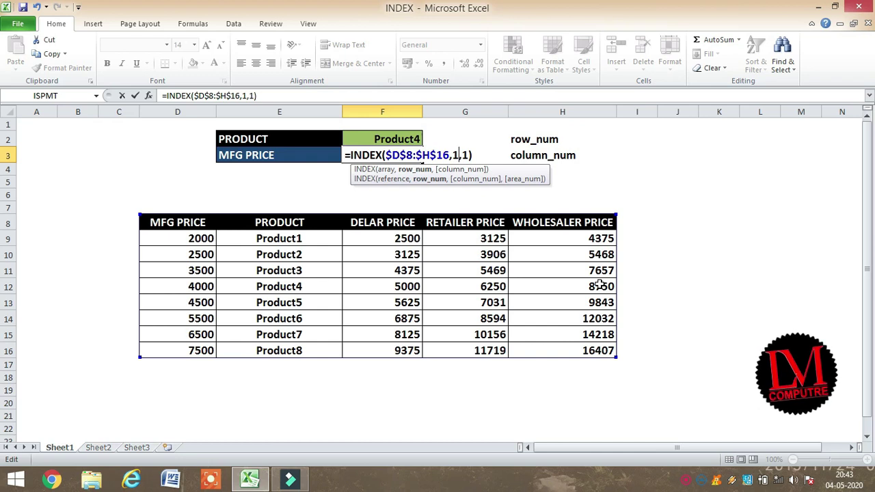
{"action": "key", "text": "Return"}
{"action": "key", "text": "Return"}
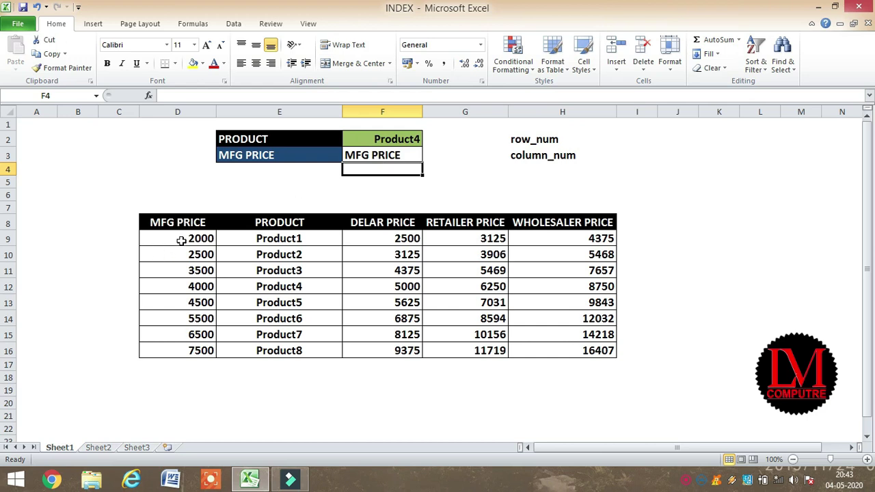
Change the INDEX row number again so F3 shows 4000
{"action": "double_click", "coordinate": [402, 155]}
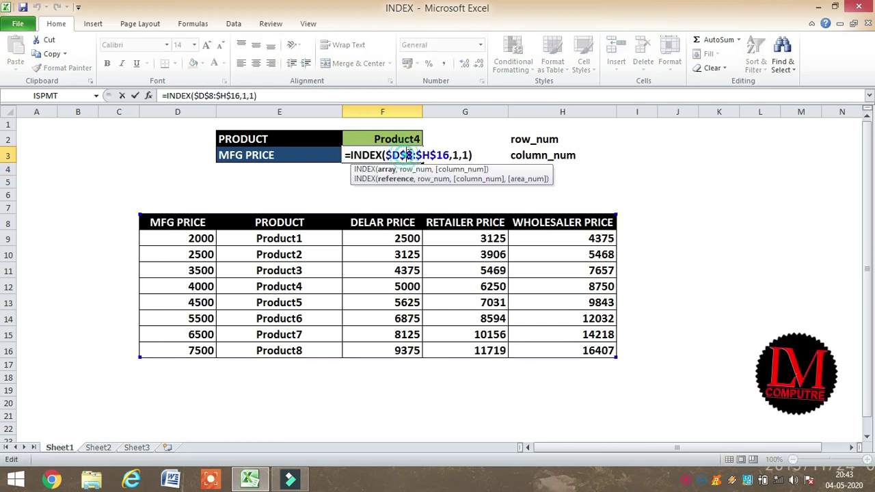
{"action": "double_click", "coordinate": [455, 155]}
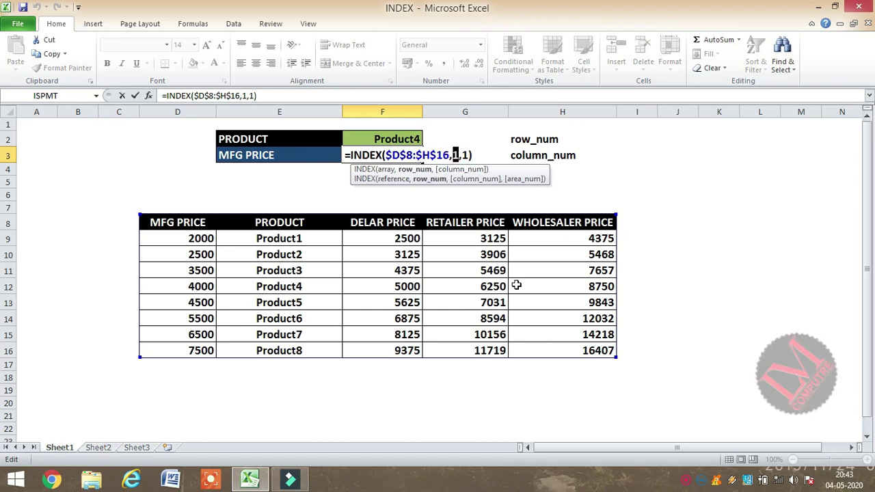
{"action": "type", "text": "4"}
{"action": "key", "text": "Return"}
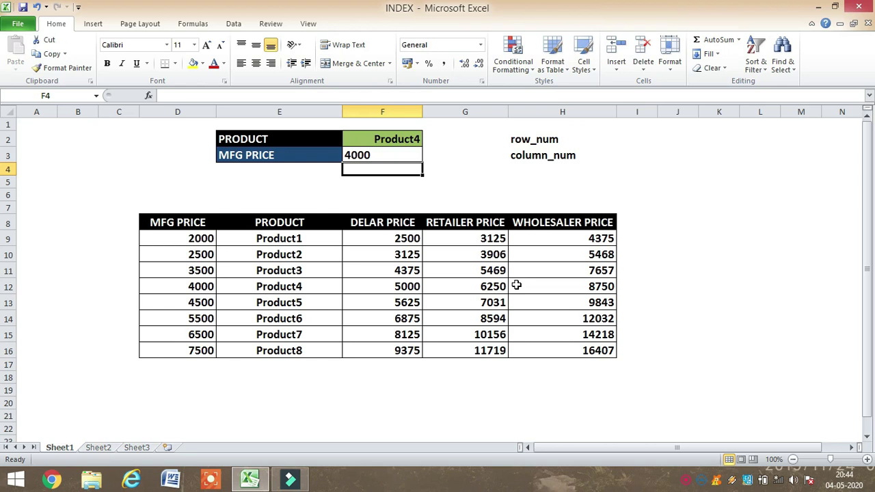
{"action": "key", "text": "Up"}
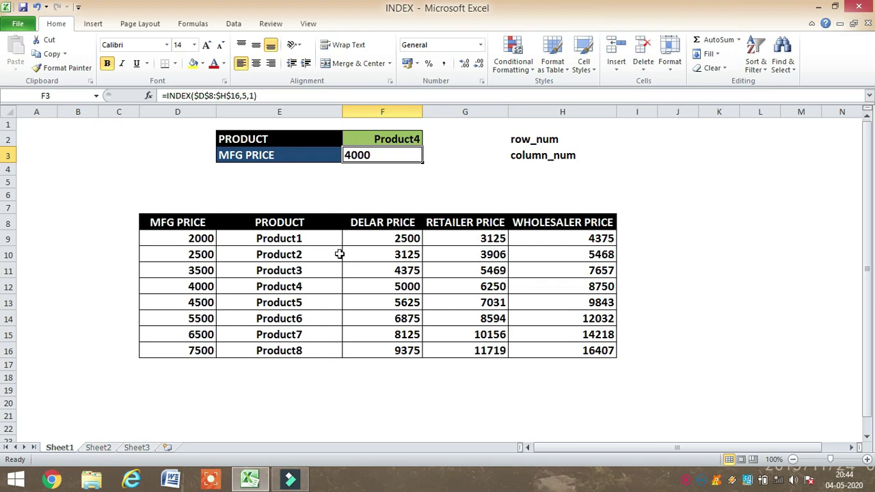
Change the INDEX column number to 3 so F3 returns 5000
{"action": "double_click", "coordinate": [384, 155]}
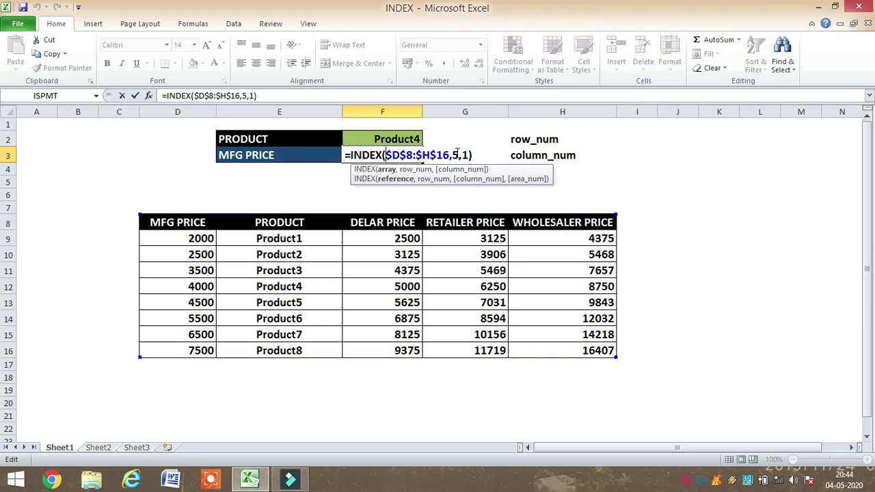
{"action": "double_click", "coordinate": [464, 155]}
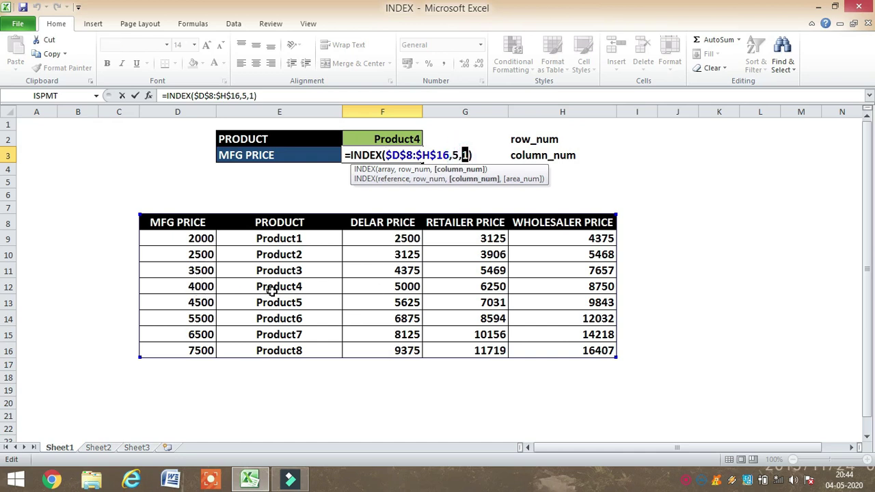
{"action": "type", "text": "3"}
{"action": "key", "text": "Return"}
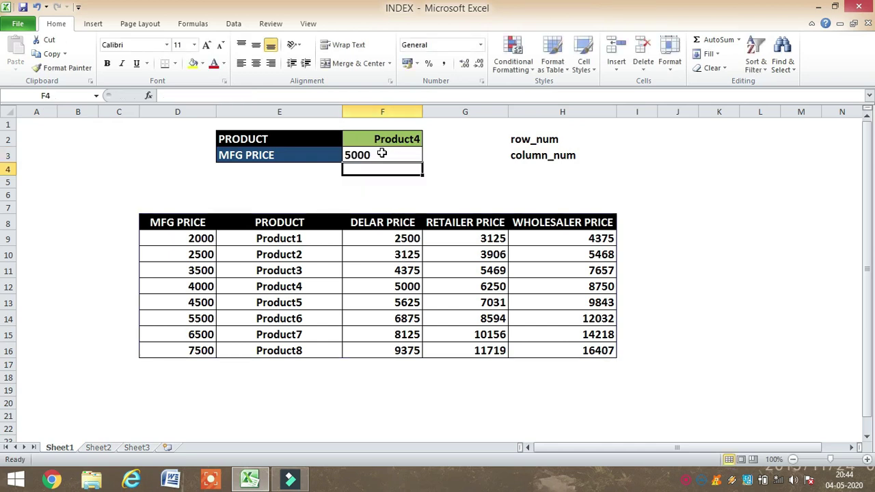
{"action": "left_click", "coordinate": [322, 155]}
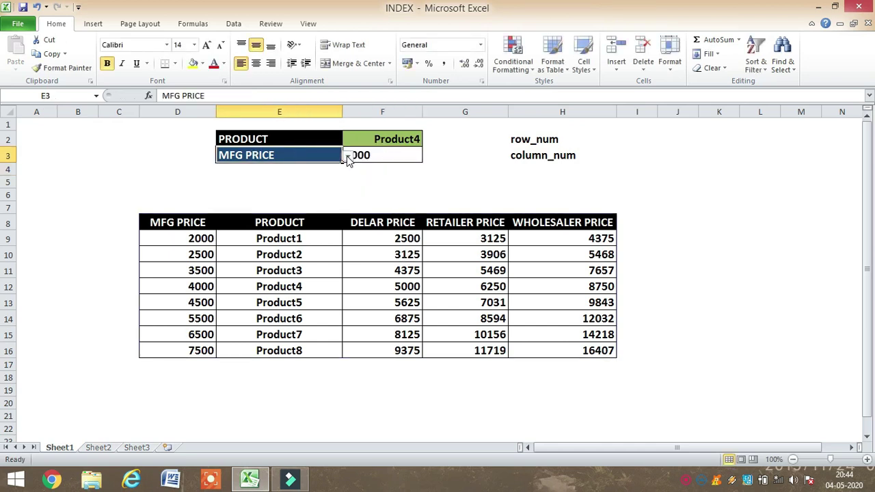
Set E3's price type to DELAR PRICE and check F3's formula
{"action": "left_click", "coordinate": [397, 157]}
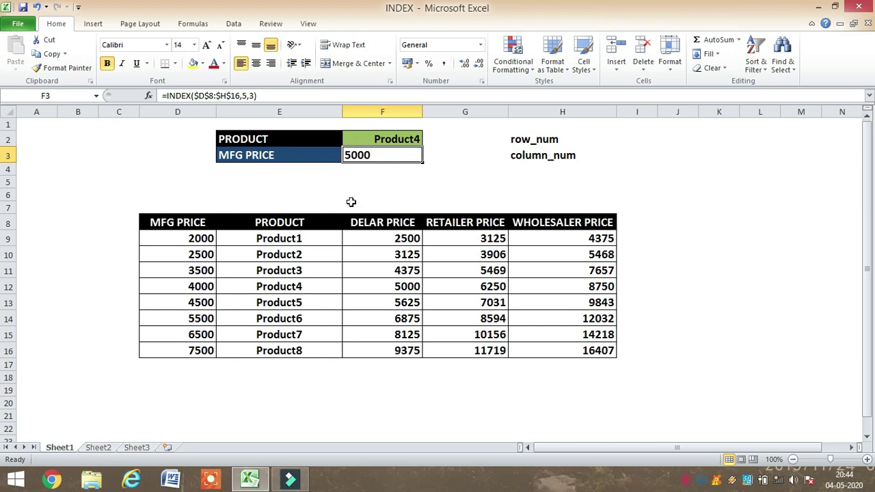
{"action": "left_click", "coordinate": [328, 157]}
{"action": "left_click", "coordinate": [347, 156]}
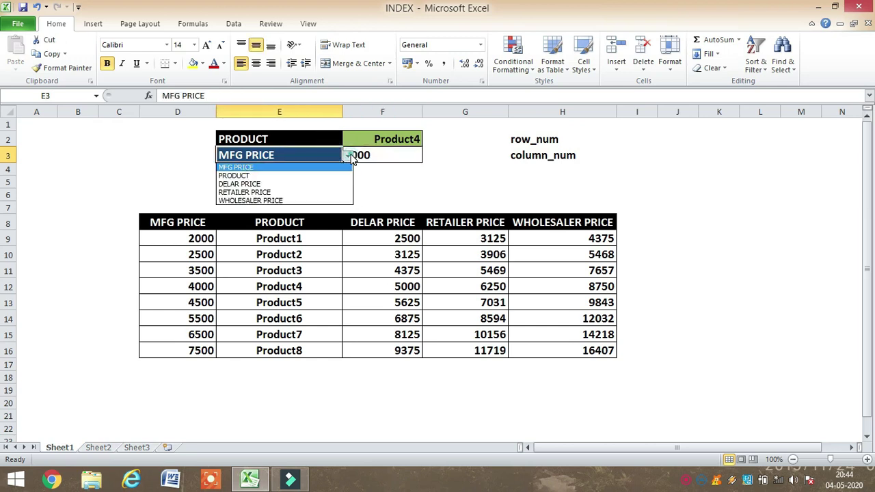
{"action": "left_click", "coordinate": [267, 183]}
{"action": "left_click", "coordinate": [394, 155]}
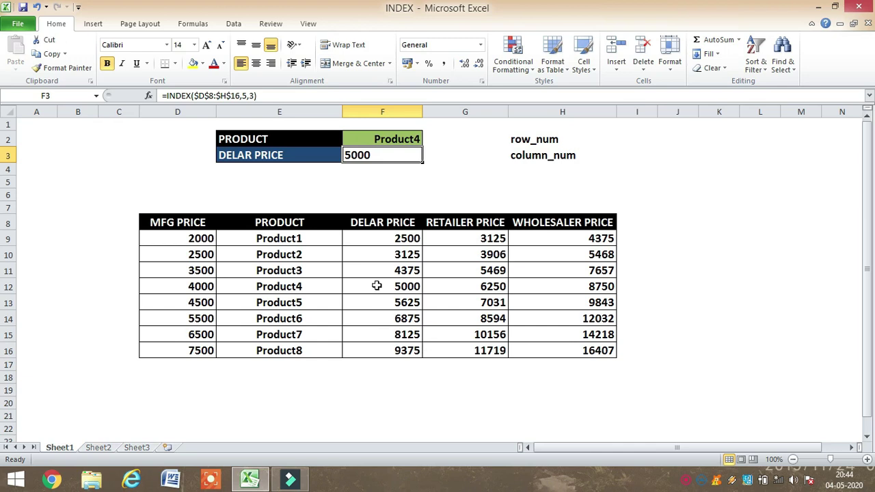
Compare =INDEX($D$8:$H$16,5,3)'s row argument with the row_num label in H2, leaving it unchanged
{"action": "double_click", "coordinate": [377, 155]}
{"action": "left_click", "coordinate": [455, 153]}
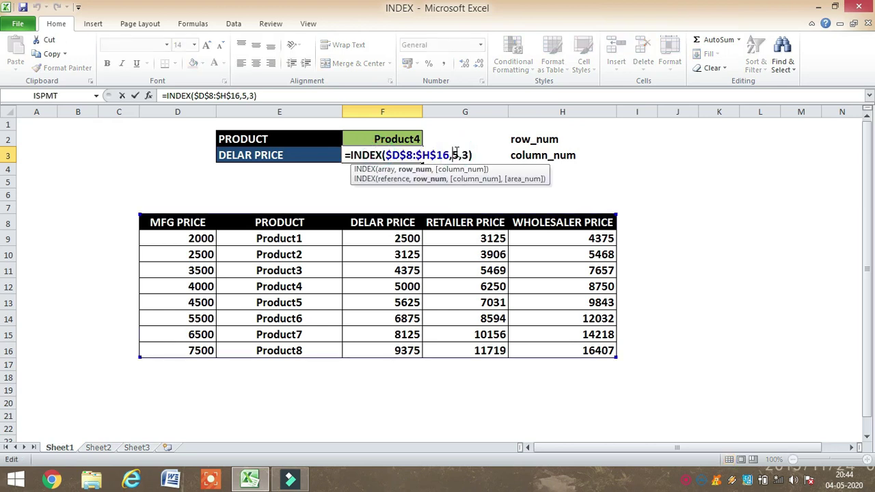
{"action": "left_click", "coordinate": [578, 140]}
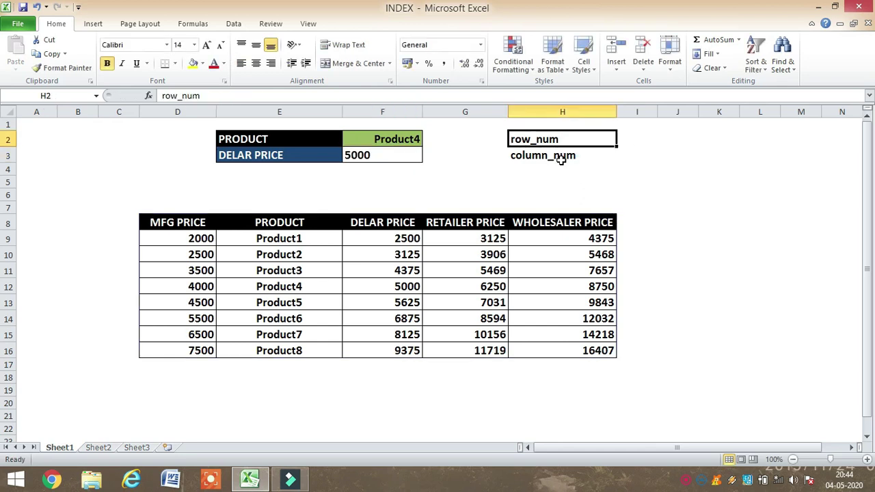
{"action": "double_click", "coordinate": [394, 159]}
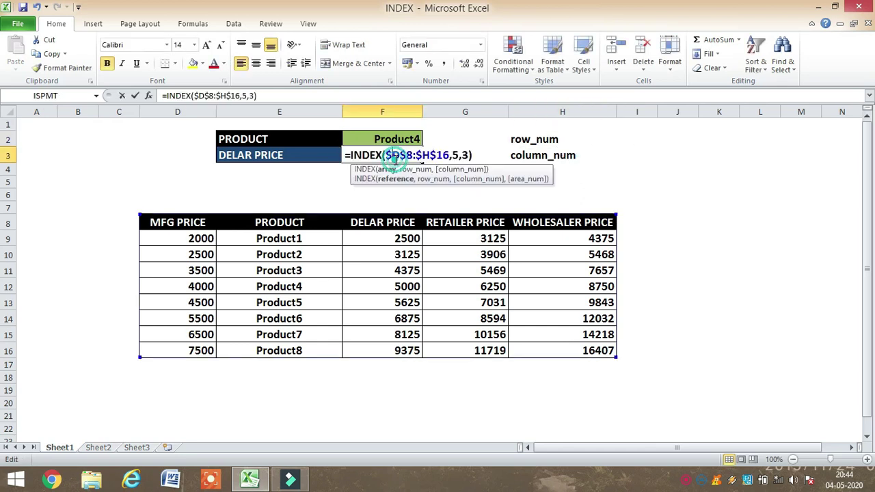
{"action": "left_click", "coordinate": [458, 155]}
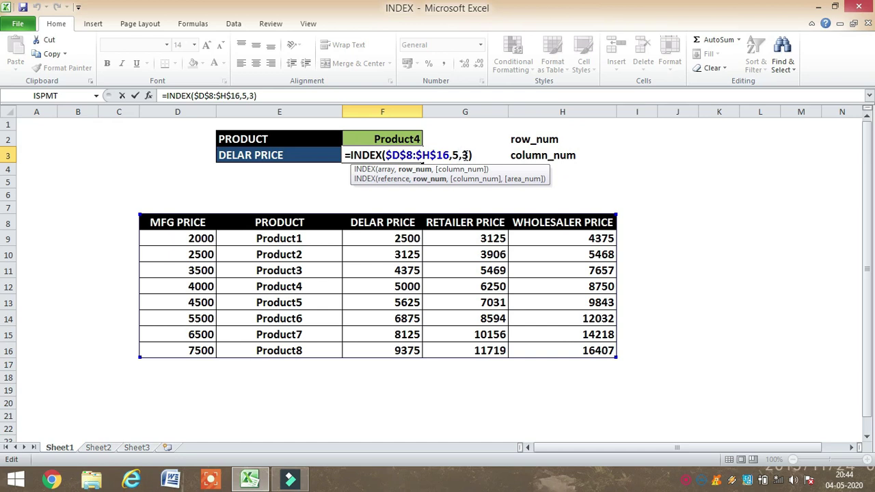
{"action": "left_click", "coordinate": [607, 137]}
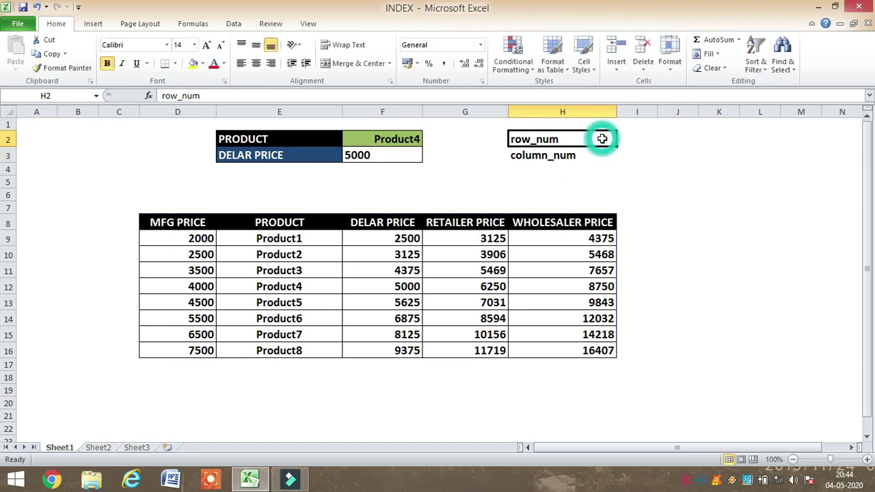
{"action": "left_click", "coordinate": [647, 136]}
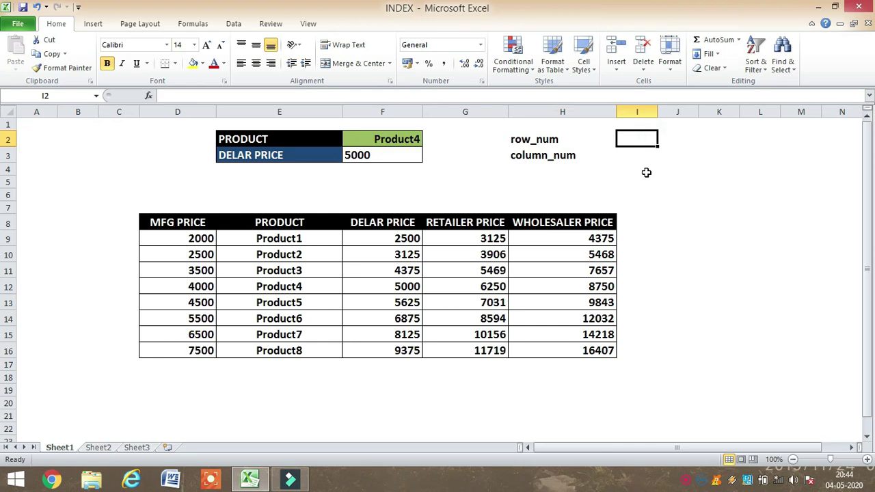
Enter =MATCH(F2,$E$8:$E$16,0) in I2 to get the chosen product's row number
{"action": "type", "text": "=mat"}
{"action": "key", "text": "Tab"}
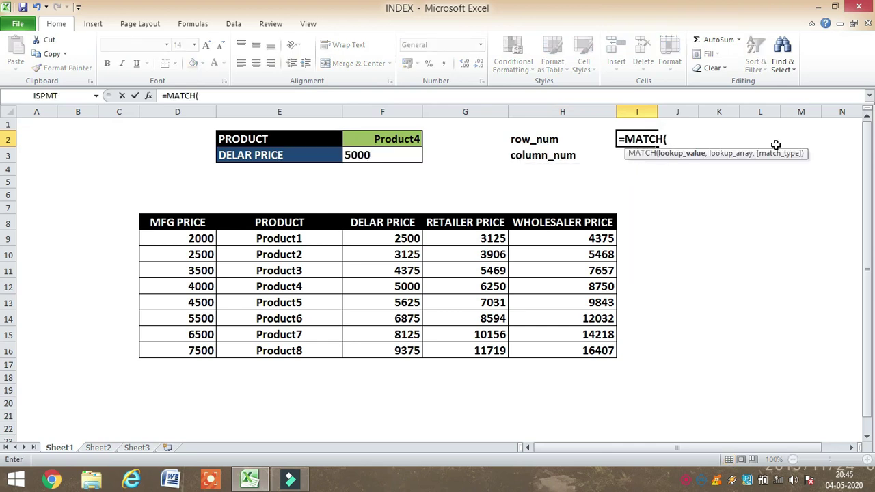
{"action": "left_click", "coordinate": [378, 139]}
{"action": "type", "text": ","}
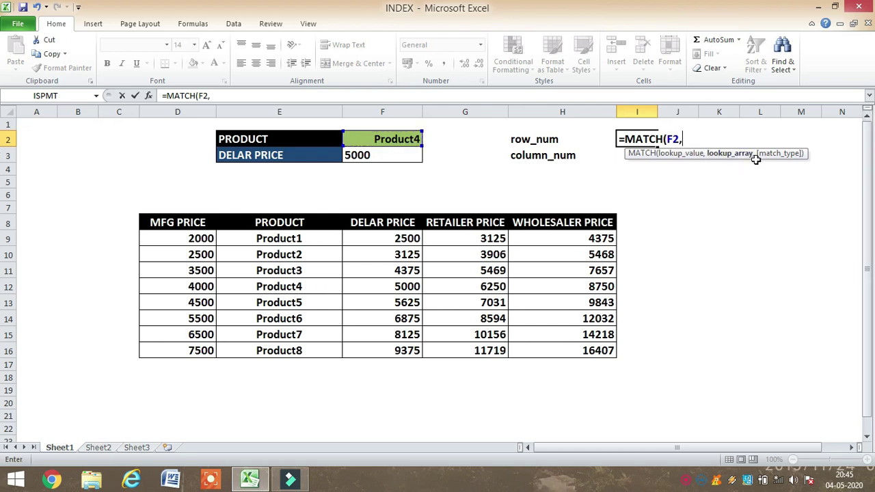
{"action": "left_click_drag", "start_coordinate": [282, 220], "coordinate": [286, 354]}
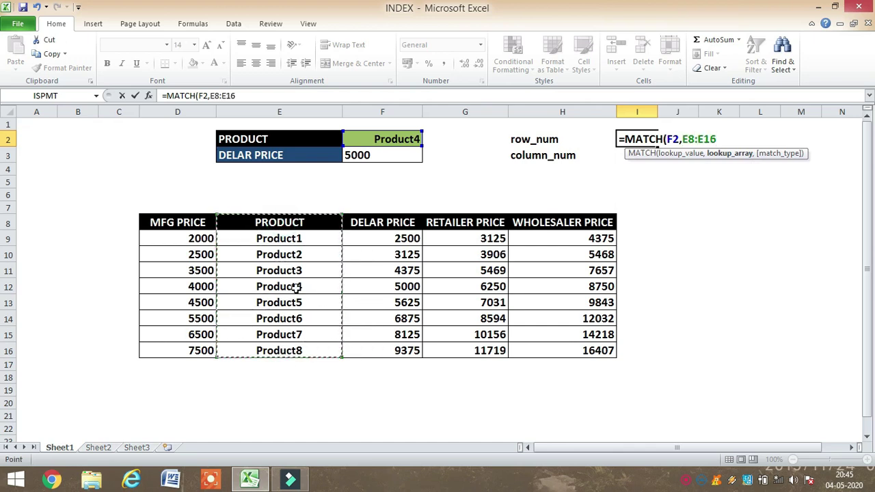
{"action": "key", "text": "F4"}
{"action": "type", "text": "$E$16,"}
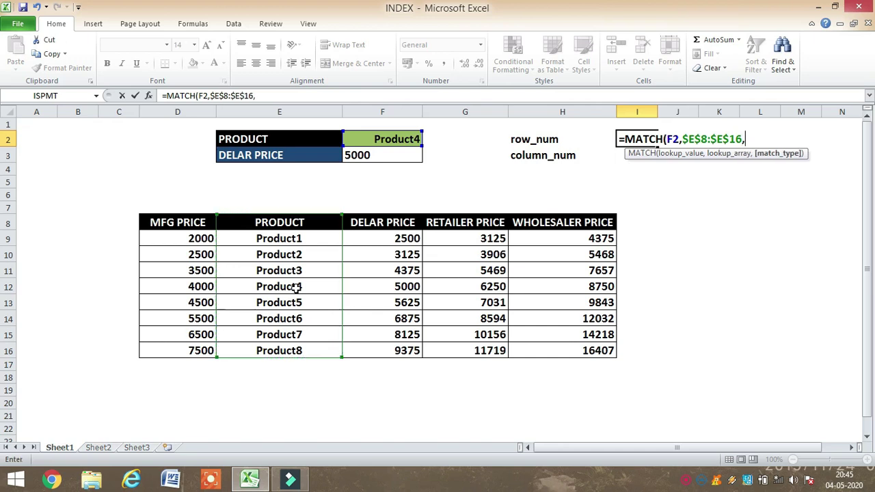
{"action": "type", "text": "0)"}
{"action": "key", "text": "Return"}
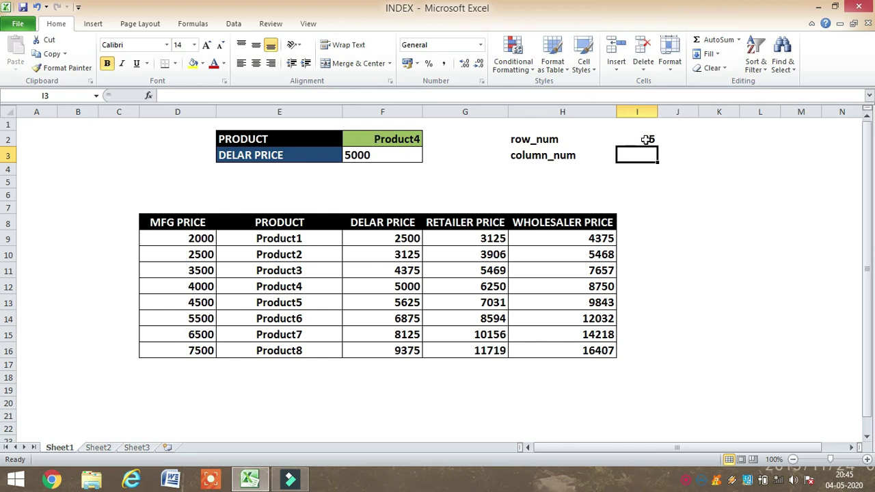
{"action": "left_click", "coordinate": [400, 141]}
{"action": "left_click", "coordinate": [428, 140]}
Choose Product1 in the F2 dropdown and MFG PRICE in the E3 dropdown
{"action": "left_click", "coordinate": [366, 153]}
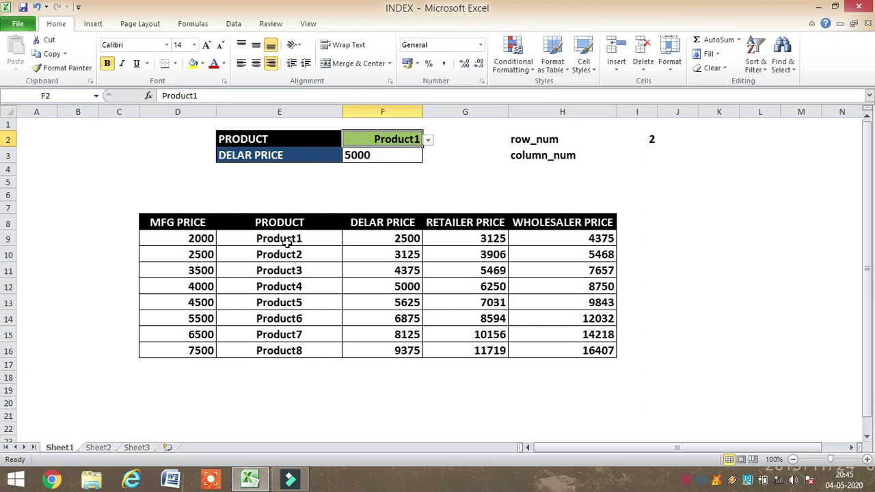
{"action": "left_click", "coordinate": [640, 157]}
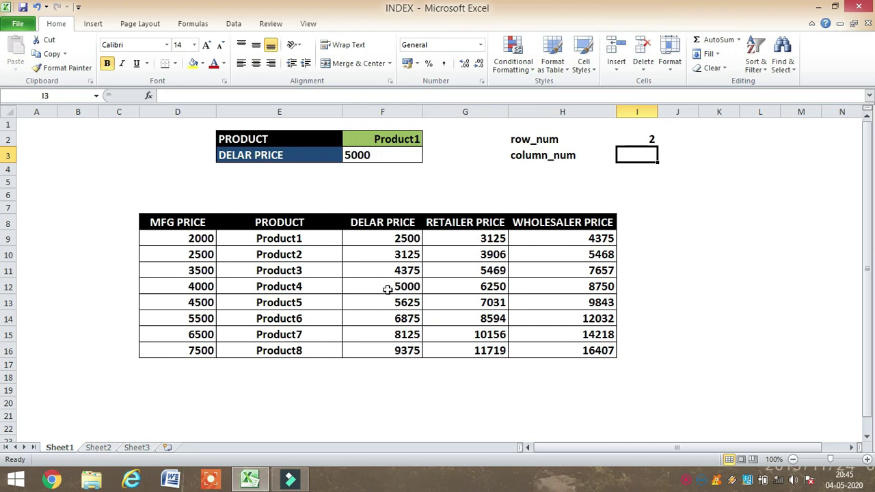
{"action": "left_click", "coordinate": [317, 152]}
{"action": "left_click", "coordinate": [347, 156]}
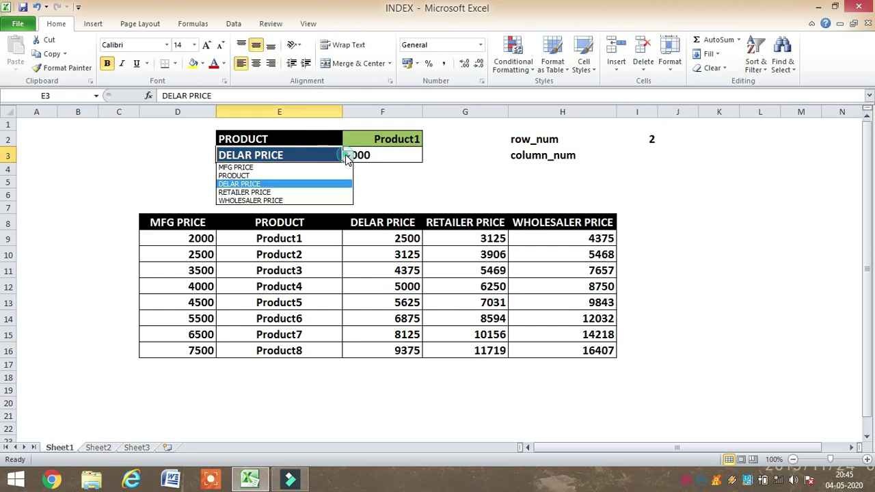
{"action": "left_click", "coordinate": [269, 168]}
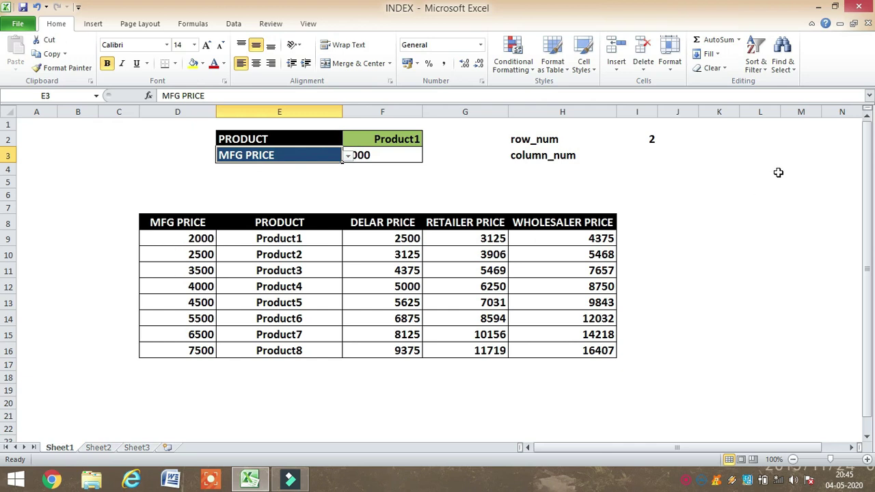
Enter =MATCH(E3,$D$8:$H$8,0) in I3 to find the price-type column
{"action": "left_click", "coordinate": [624, 155]}
{"action": "type", "text": "=ma"}
{"action": "key", "text": "Tab"}
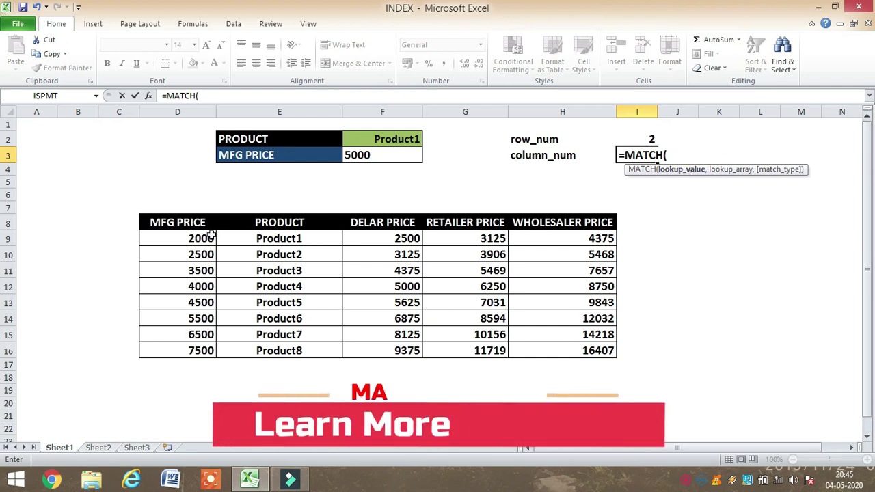
{"action": "left_click_drag", "start_coordinate": [179, 222], "coordinate": [555, 222]}
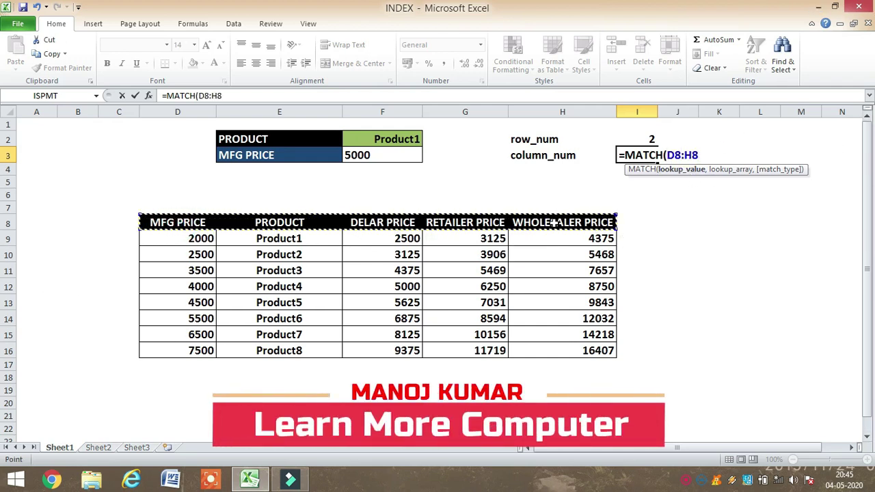
{"action": "key", "text": "F4"}
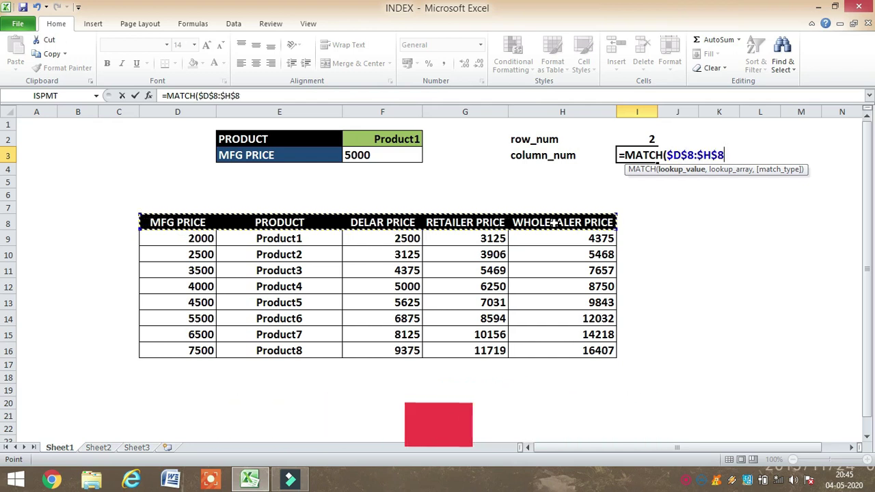
{"action": "type", "text": ","}
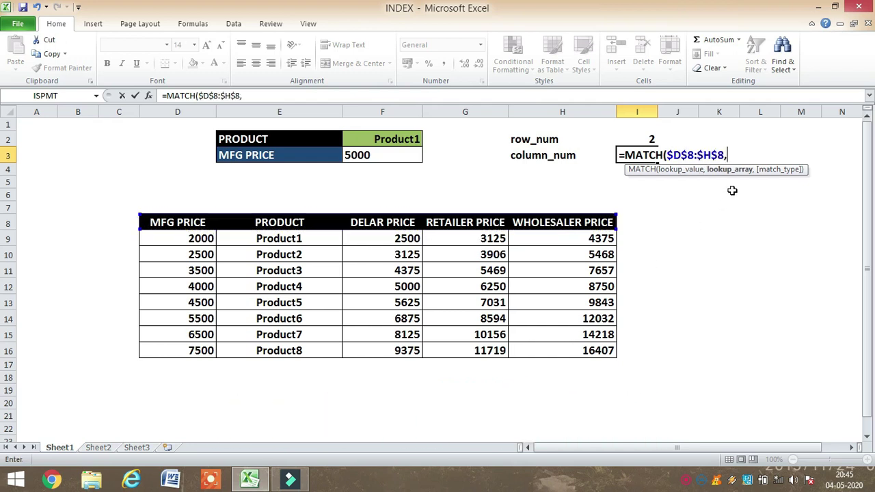
{"action": "key", "text": "BackSpace"}
{"action": "key", "text": "BackSpace"}
{"action": "key", "text": "BackSpace"}
{"action": "key", "text": "BackSpace"}
{"action": "key", "text": "BackSpace"}
{"action": "key", "text": "BackSpace"}
{"action": "key", "text": "BackSpace"}
{"action": "key", "text": "BackSpace"}
{"action": "key", "text": "BackSpace"}
{"action": "key", "text": "BackSpace"}
{"action": "left_click", "coordinate": [268, 155]}
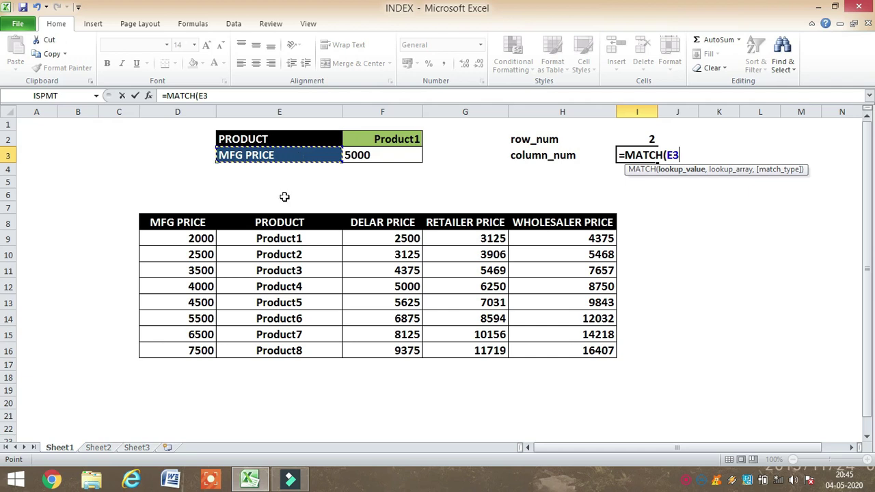
{"action": "type", "text": ","}
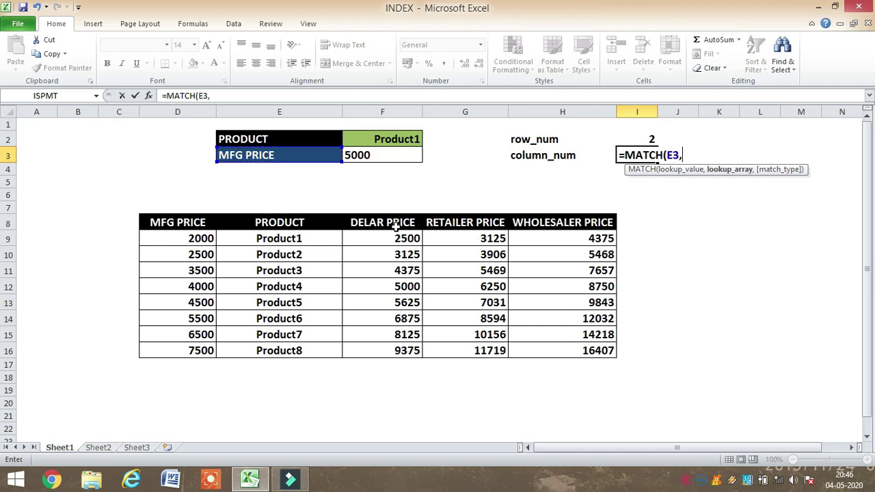
{"action": "left_click", "coordinate": [171, 222]}
{"action": "left_click_drag", "start_coordinate": [171, 222], "coordinate": [565, 222]}
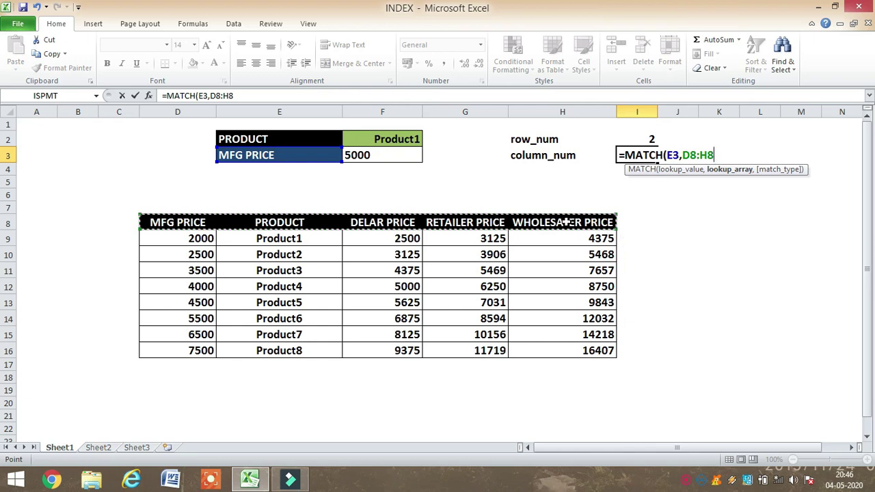
{"action": "key", "text": "F4"}
{"action": "type", "text": "$H$8,0"}
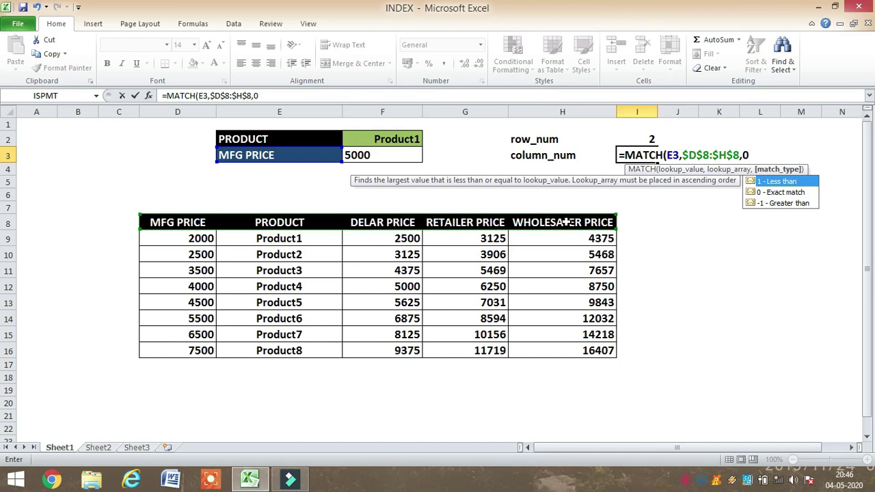
{"action": "type", "text": ")"}
{"action": "key", "text": "Return"}
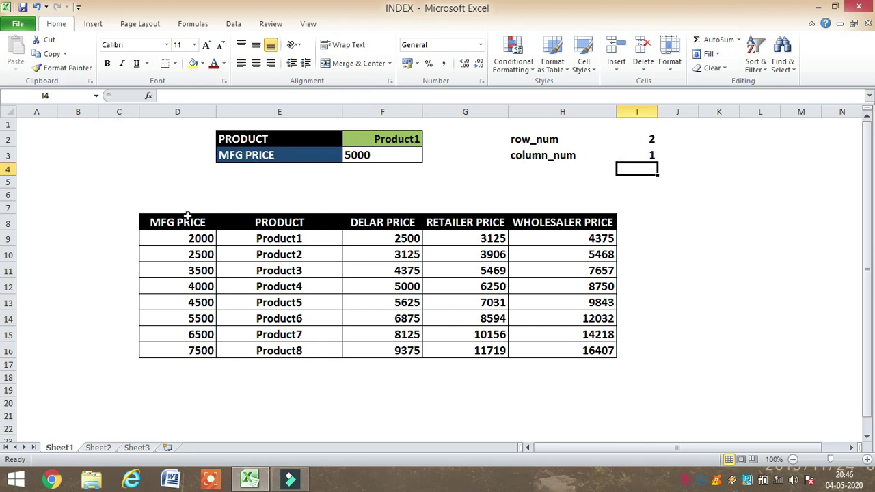
Choose RETAILER PRICE in E3 so I3 returns 4, then review I2 and I3
{"action": "left_click", "coordinate": [330, 156]}
{"action": "left_click", "coordinate": [348, 157]}
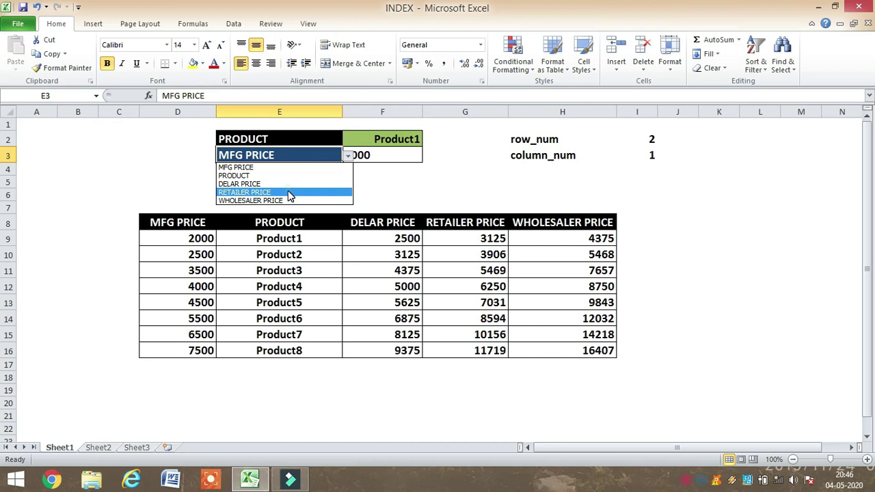
{"action": "left_click", "coordinate": [290, 193]}
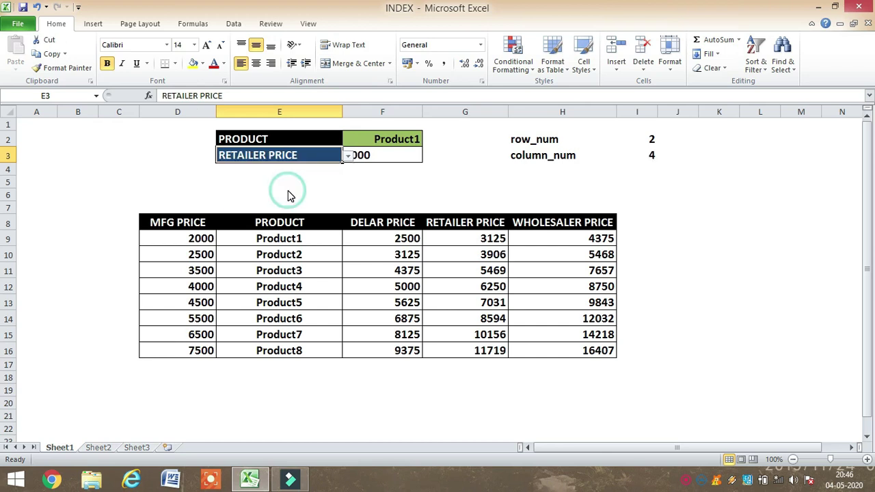
{"action": "left_click", "coordinate": [646, 139]}
{"action": "left_click", "coordinate": [645, 156]}
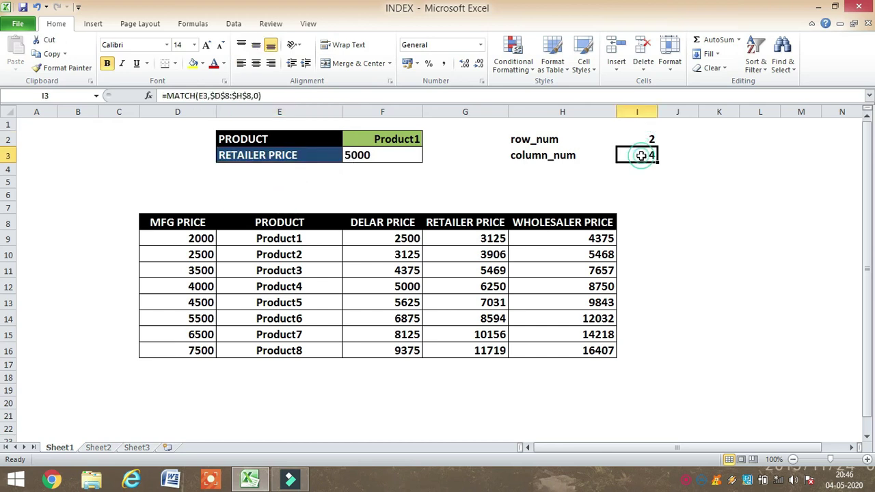
Replace F3's fixed row and column numbers in INDEX with two empty match() calls
{"action": "left_click", "coordinate": [377, 155]}
{"action": "double_click", "coordinate": [378, 155]}
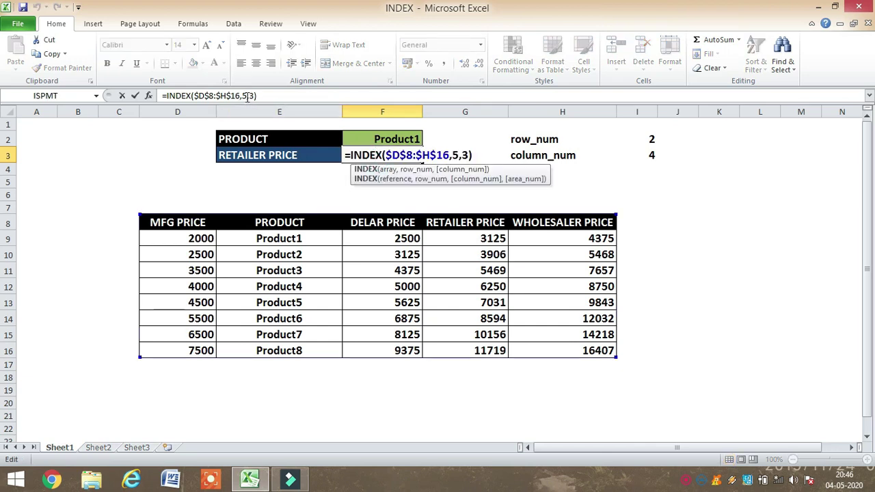
{"action": "left_click", "coordinate": [246, 96]}
{"action": "key", "text": "BackSpace"}
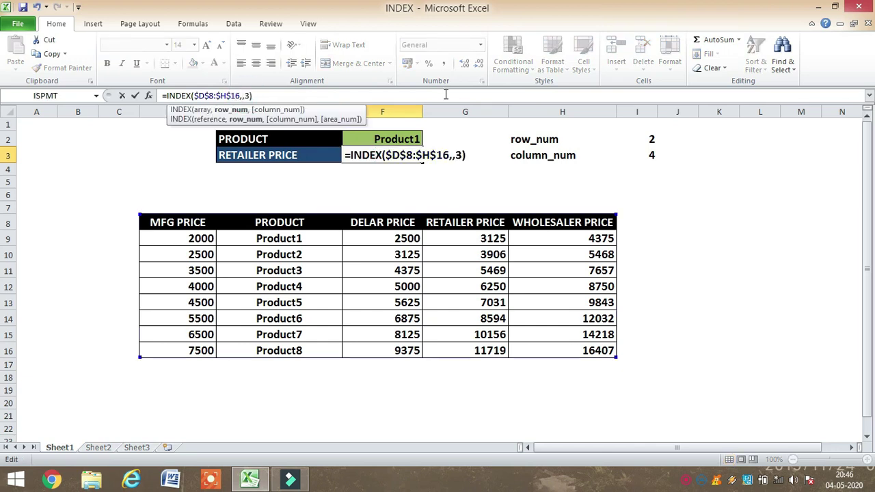
{"action": "type", "text": "ma"}
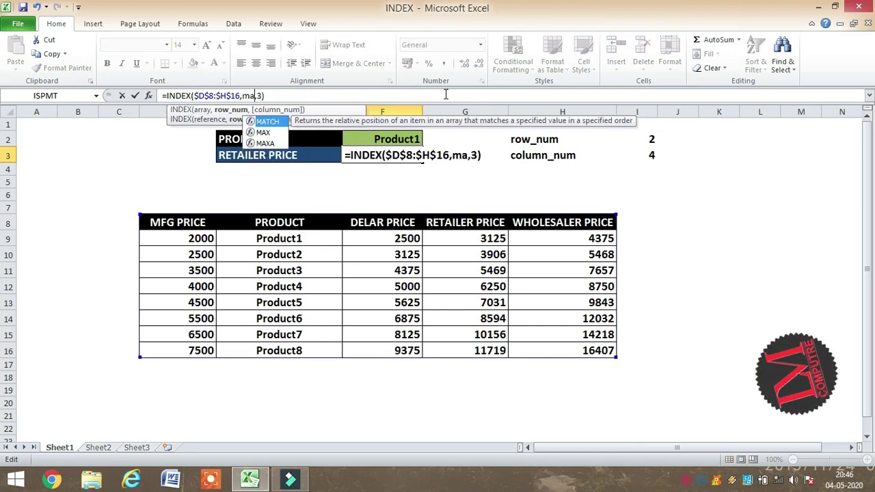
{"action": "type", "text": "tch()"}
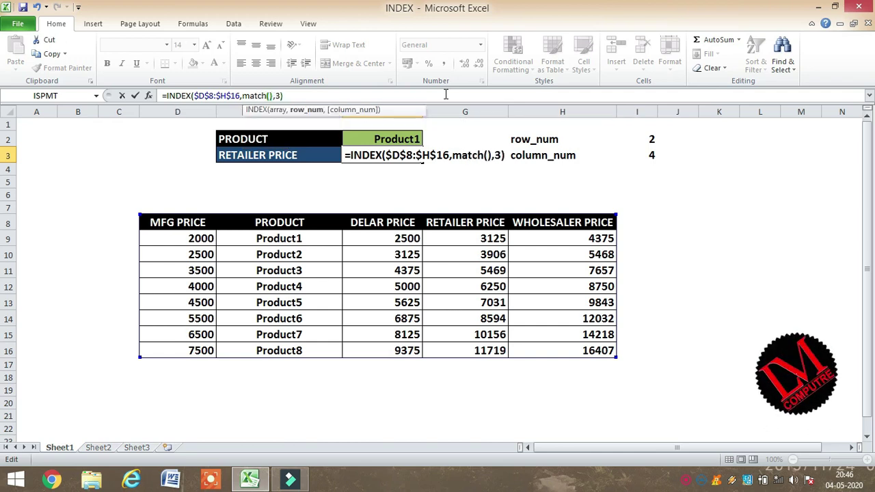
{"action": "double_click", "coordinate": [278, 96]}
{"action": "key", "text": "BackSpace"}
{"action": "type", "text": "match"}
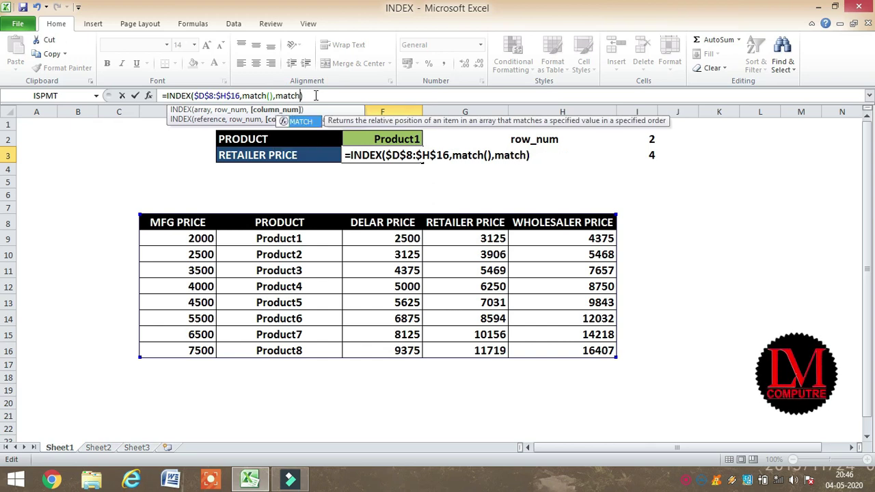
{"action": "type", "text": "()"}
{"action": "key", "text": "Left"}
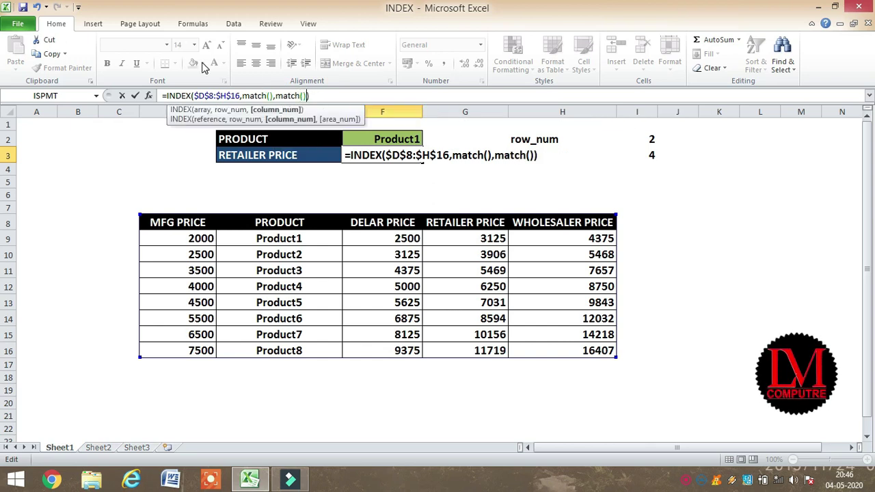
Fill the first match as match(F2,$E$8:$E$16,0) for the product row
{"action": "left_click", "coordinate": [487, 155]}
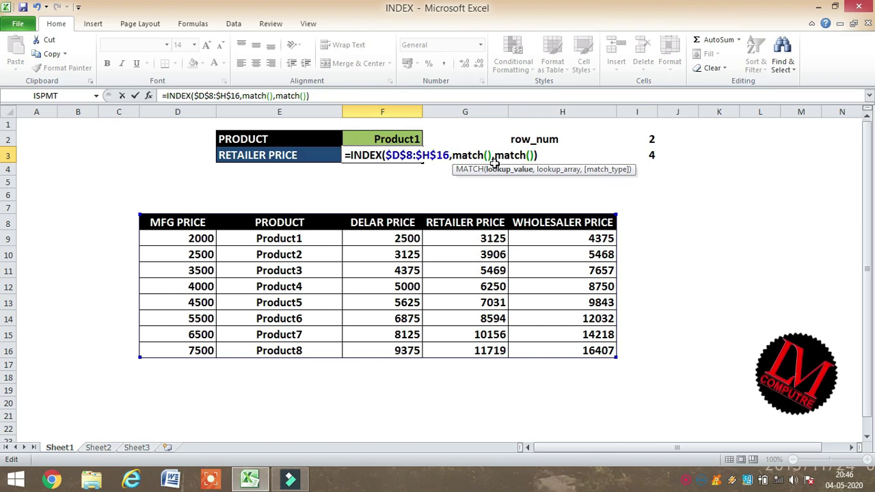
{"action": "left_click", "coordinate": [399, 139]}
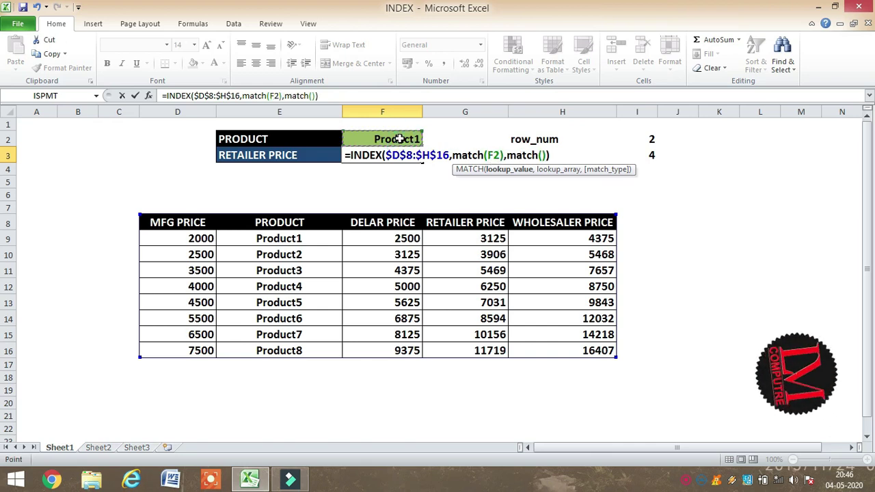
{"action": "type", "text": ","}
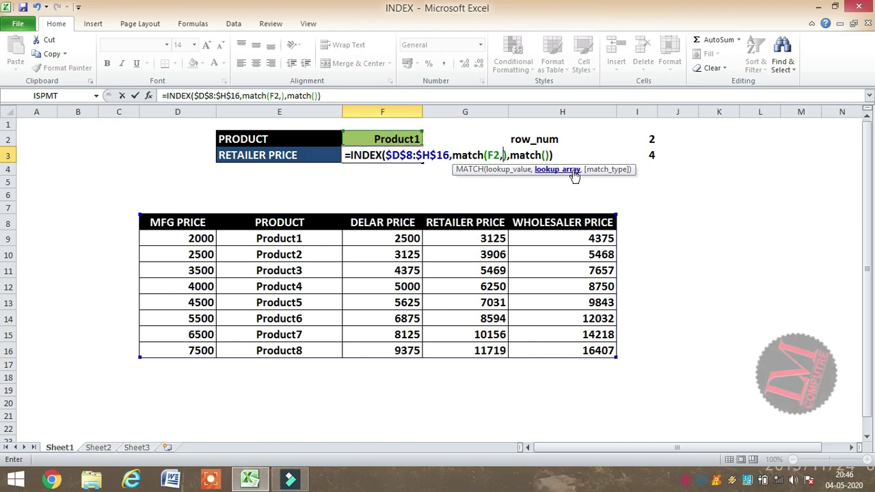
{"action": "left_click_drag", "start_coordinate": [290, 223], "coordinate": [290, 351]}
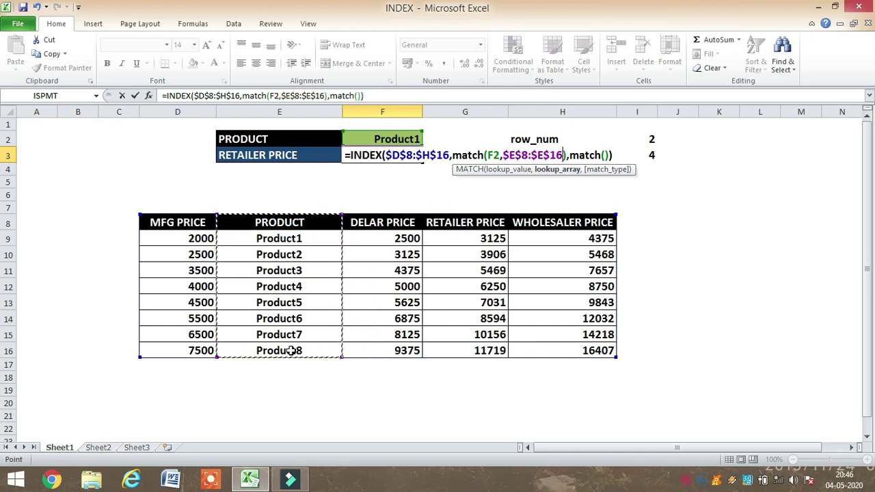
{"action": "type", "text": ",0"}
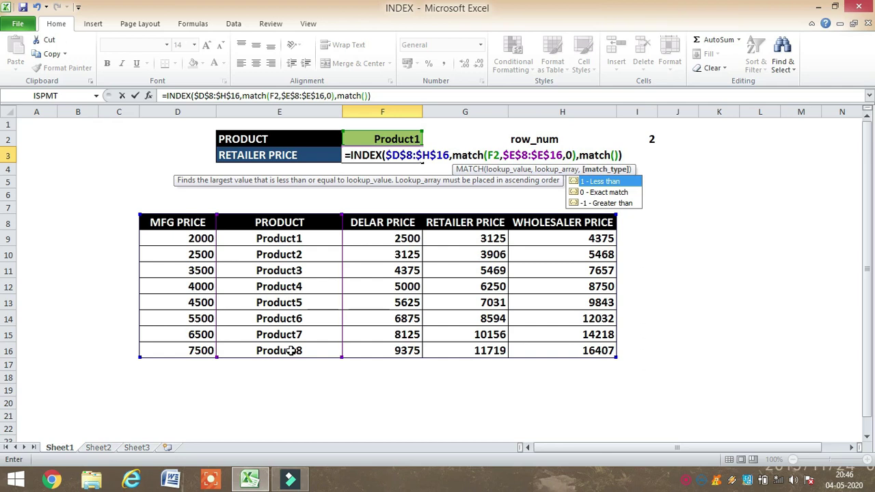
{"action": "left_click", "coordinate": [613, 155]}
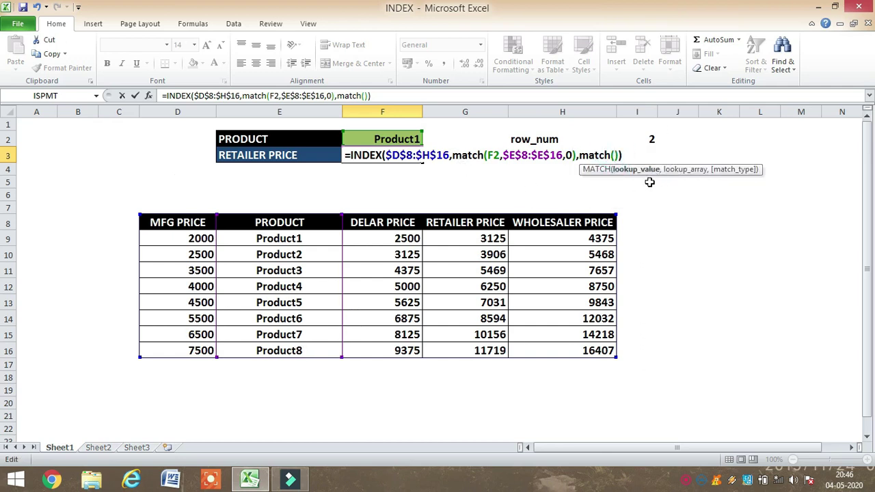
Complete the column lookup as match(E3,$D$8:$H$8,0) and commit, so F3 returns 3125
{"action": "left_click", "coordinate": [283, 156]}
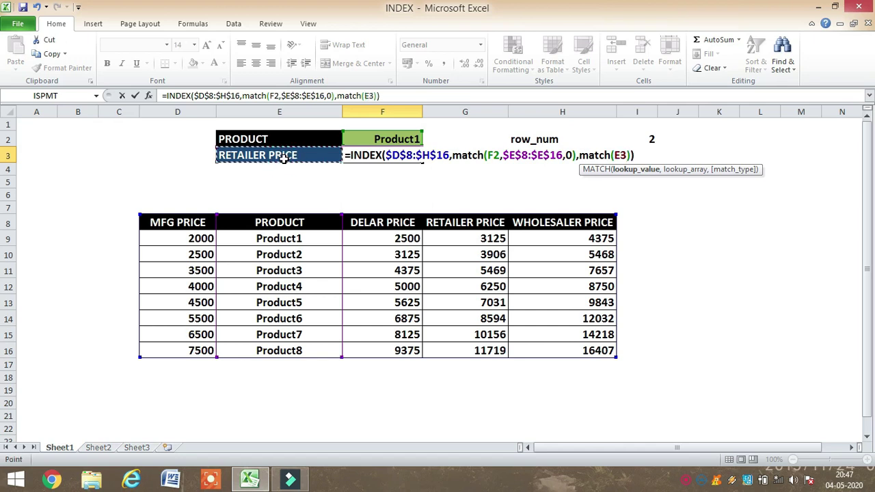
{"action": "type", "text": ","}
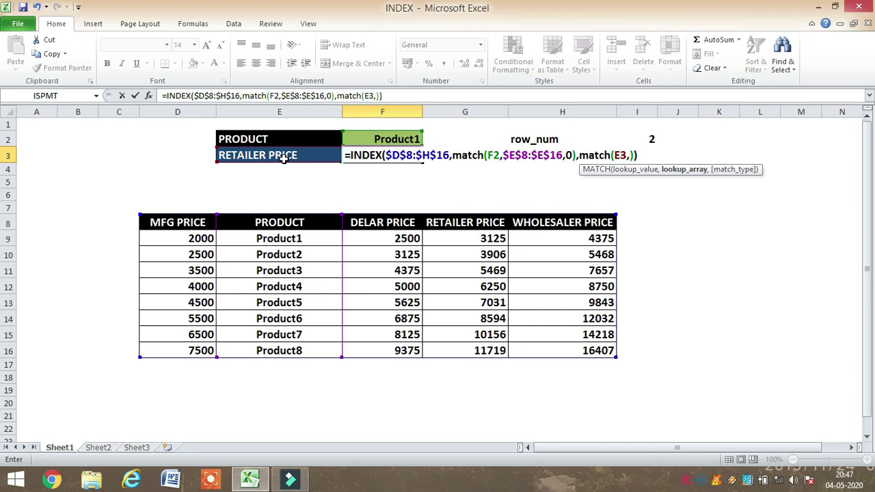
{"action": "left_click_drag", "start_coordinate": [178, 224], "coordinate": [562, 223]}
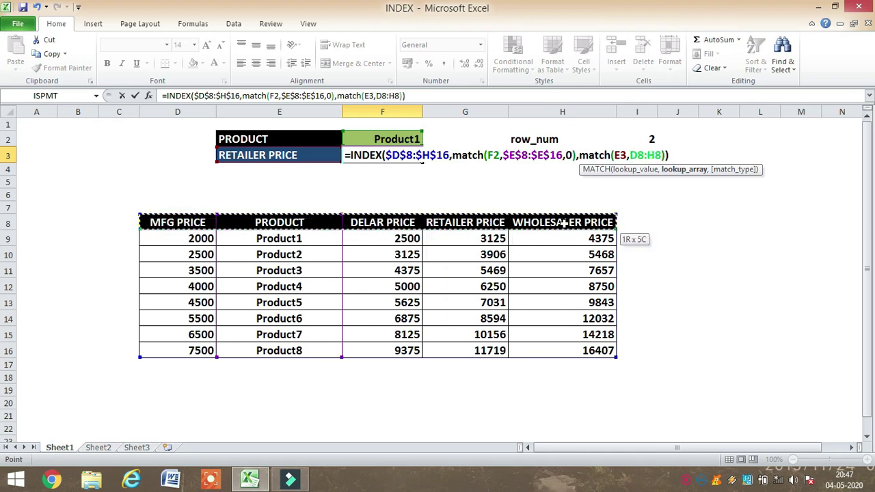
{"action": "key", "text": "F4"}
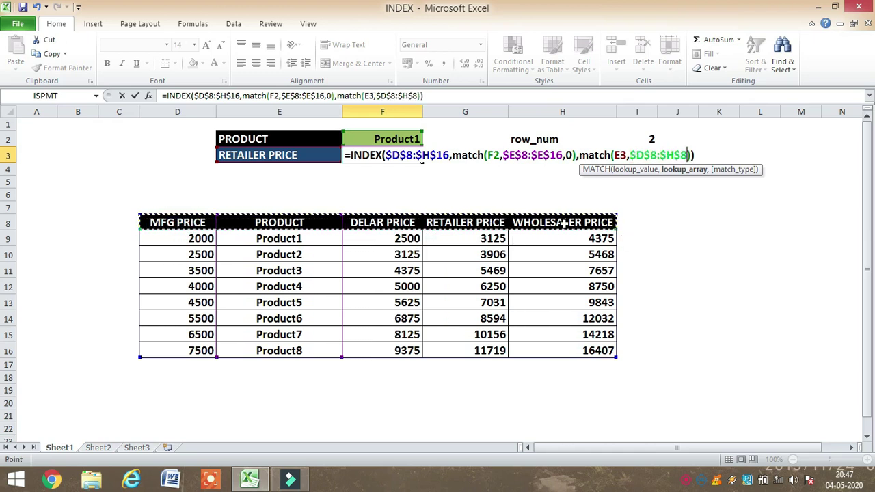
{"action": "type", "text": ",0"}
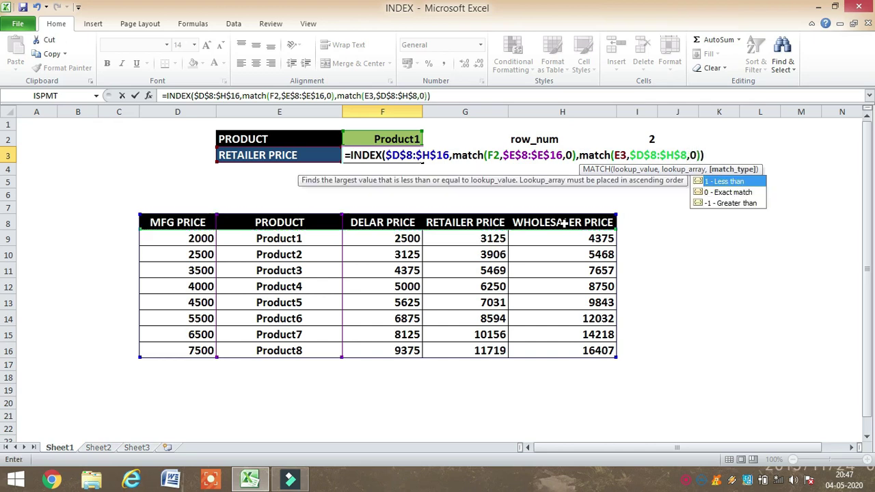
{"action": "key", "text": "Return"}
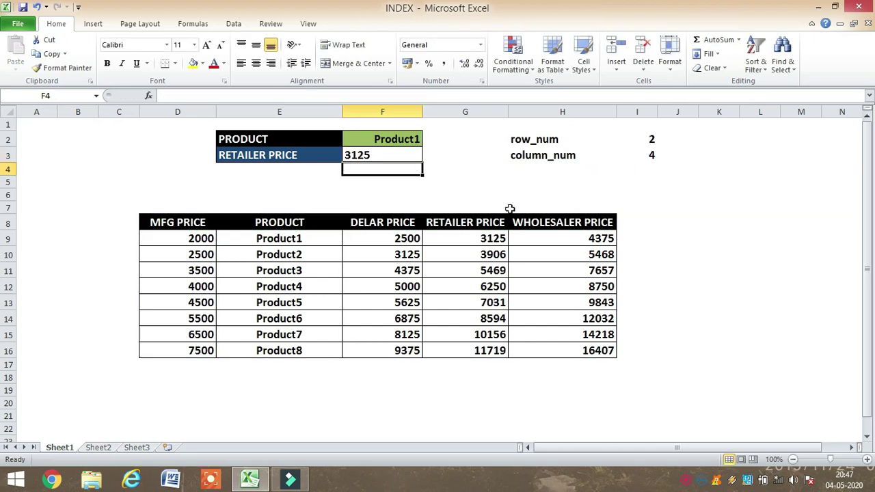
Right-align the result value in F3
{"action": "left_click", "coordinate": [356, 156]}
{"action": "left_click", "coordinate": [256, 63]}
{"action": "left_click", "coordinate": [269, 63]}
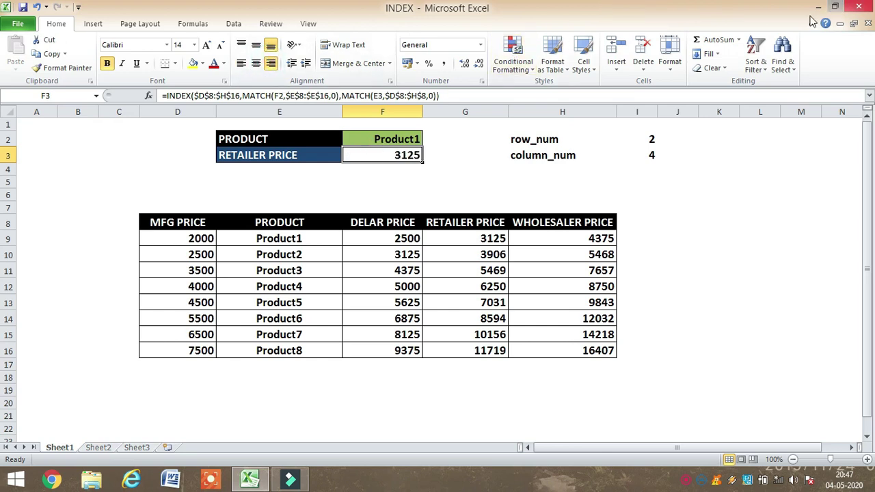
Choose Product6 in the F2 dropdown and locate its row in the table
{"action": "left_click", "coordinate": [402, 137]}
{"action": "left_click", "coordinate": [427, 140]}
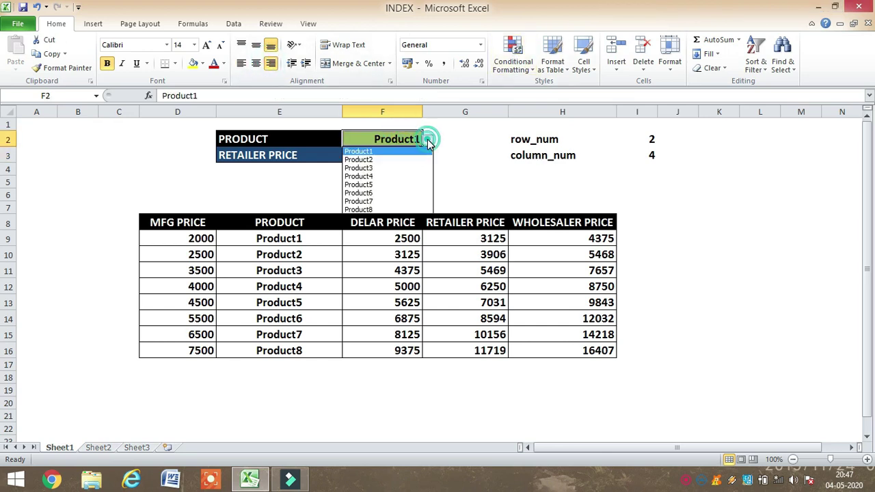
{"action": "left_click", "coordinate": [379, 189]}
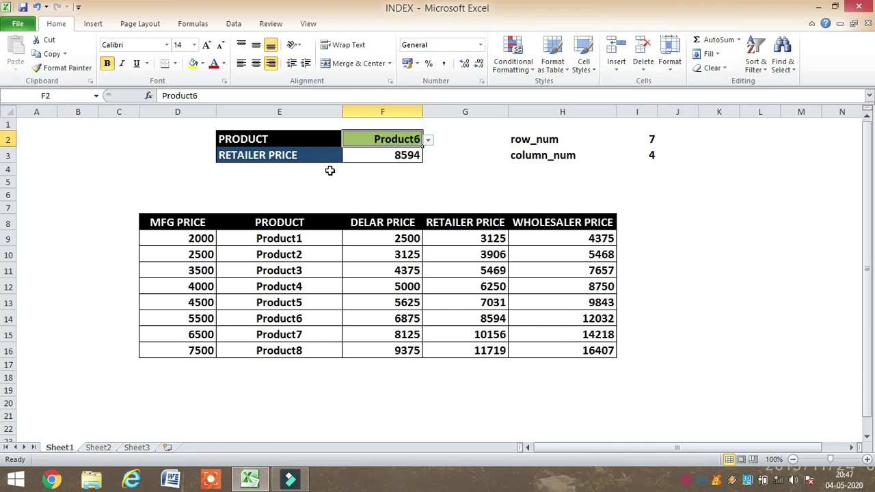
{"action": "left_click", "coordinate": [318, 157]}
{"action": "left_click", "coordinate": [369, 155]}
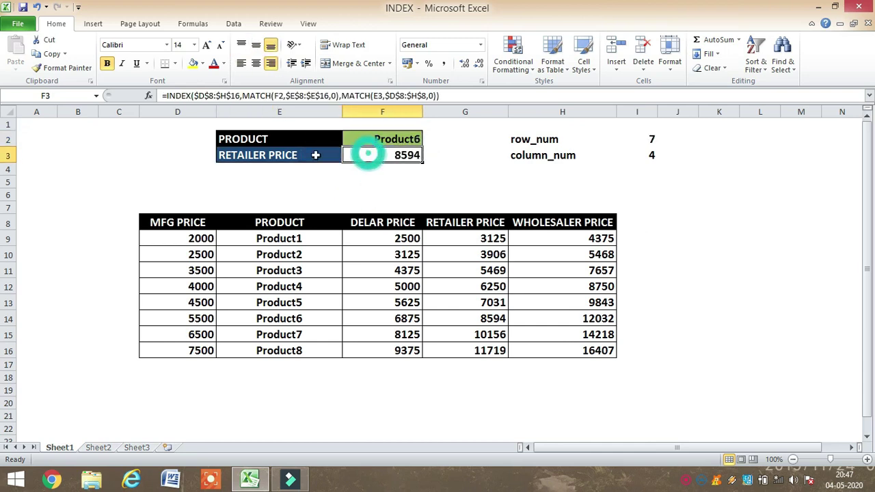
{"action": "left_click", "coordinate": [288, 319]}
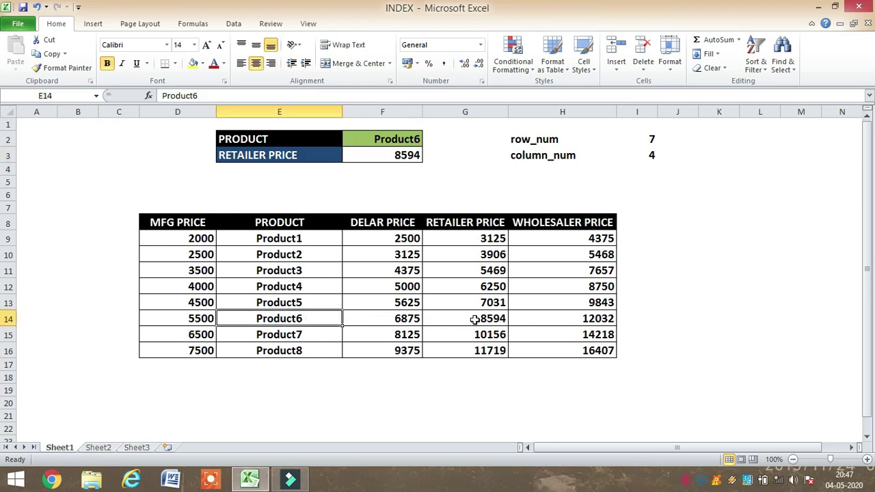
Choose MFG PRICE in E3 and confirm F3 matches Product6's MFG price of 5500
{"action": "left_click", "coordinate": [305, 156]}
{"action": "left_click", "coordinate": [347, 157]}
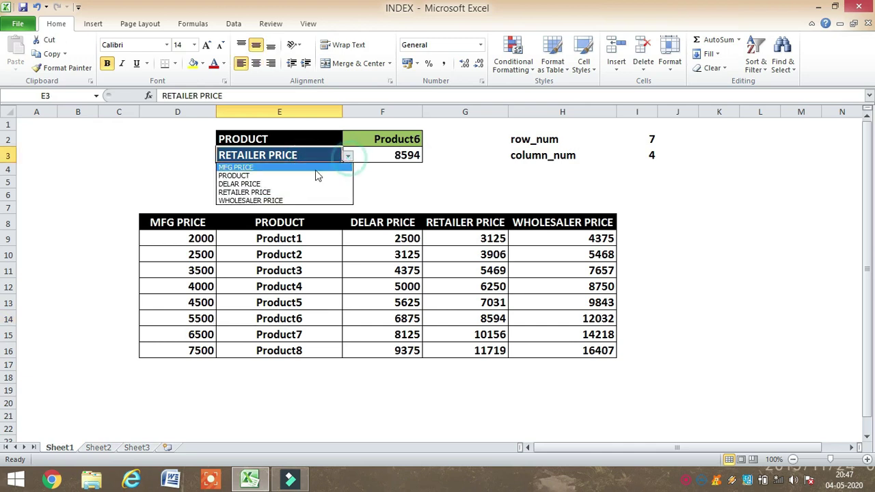
{"action": "left_click", "coordinate": [267, 171]}
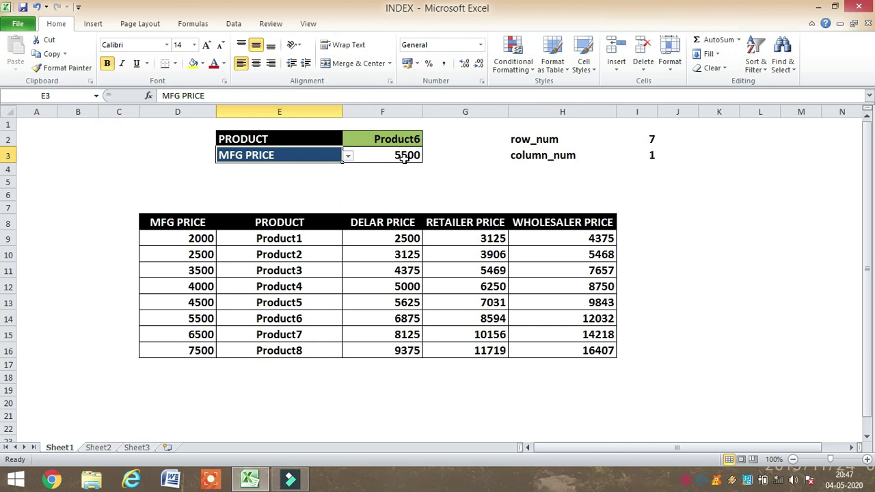
{"action": "left_click", "coordinate": [296, 317]}
{"action": "left_click", "coordinate": [199, 321]}
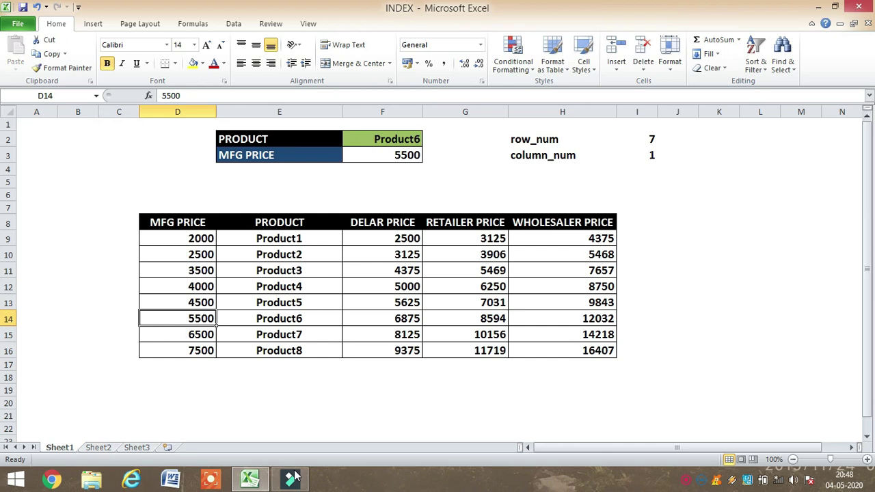
Stop the screen recording
{"action": "left_click", "coordinate": [691, 484]}
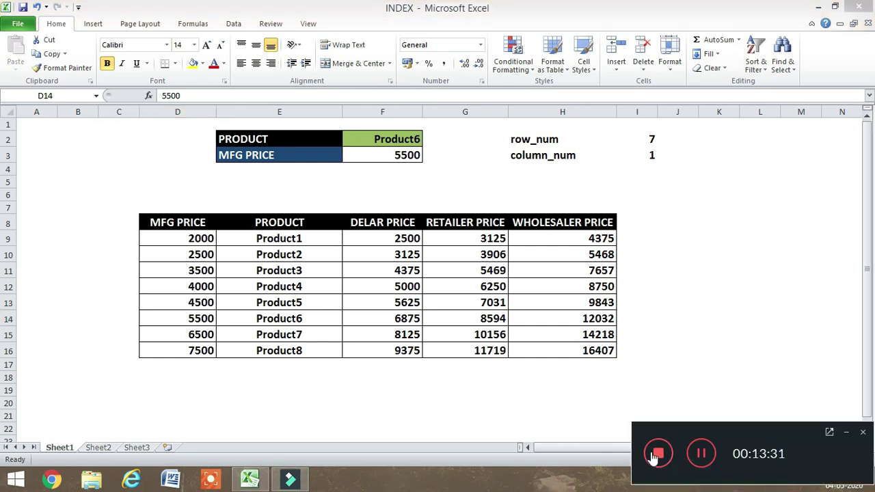
{"action": "left_click", "coordinate": [658, 453]}
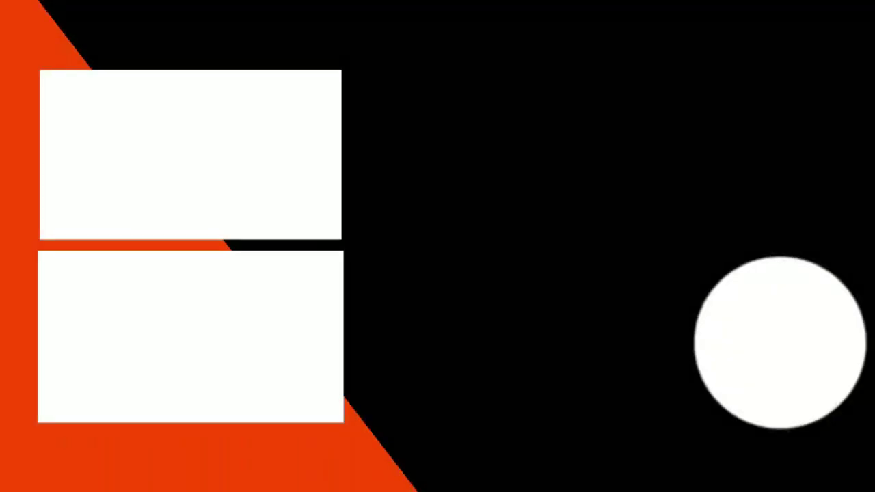